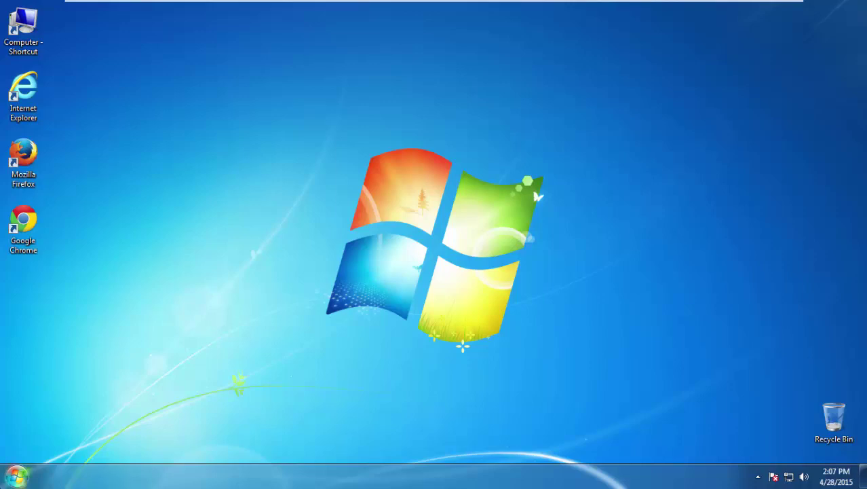
Open the list of installed programs and sort it by installation date with the newest first
left_click(16, 476)
left_click(217, 334)
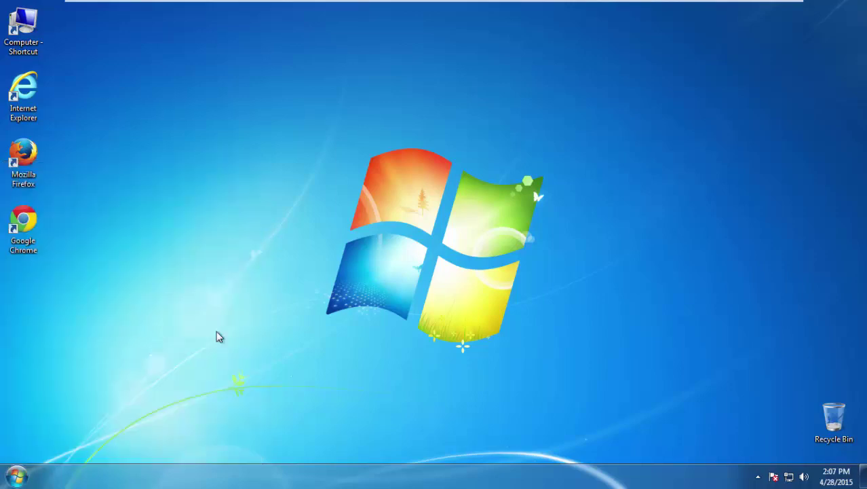
left_click(305, 277)
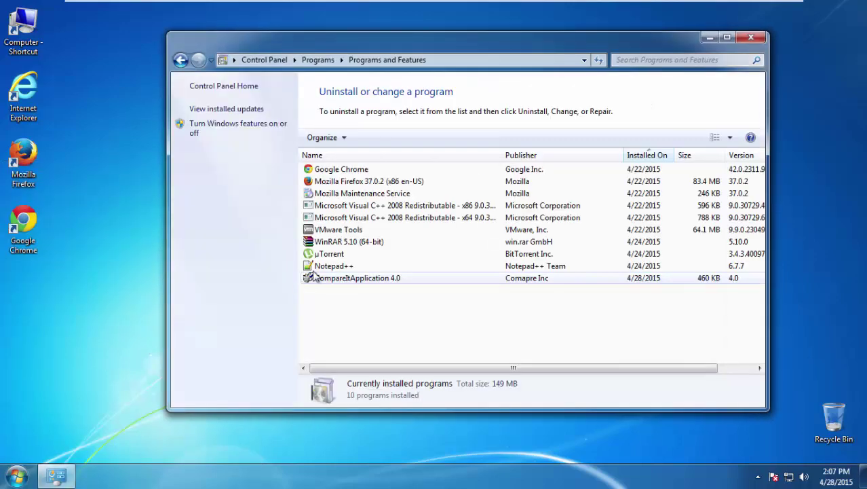
left_click(647, 155)
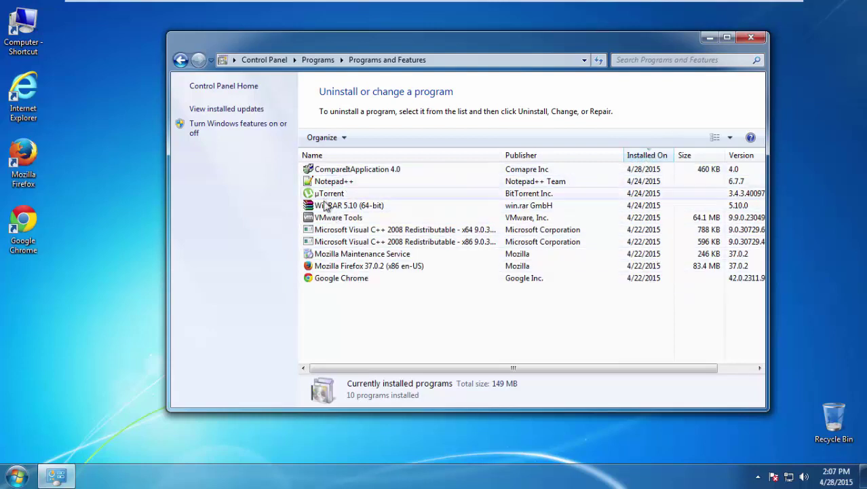
Uninstall CompareItApplication 4.0 and close the installed programs window
left_click(336, 171)
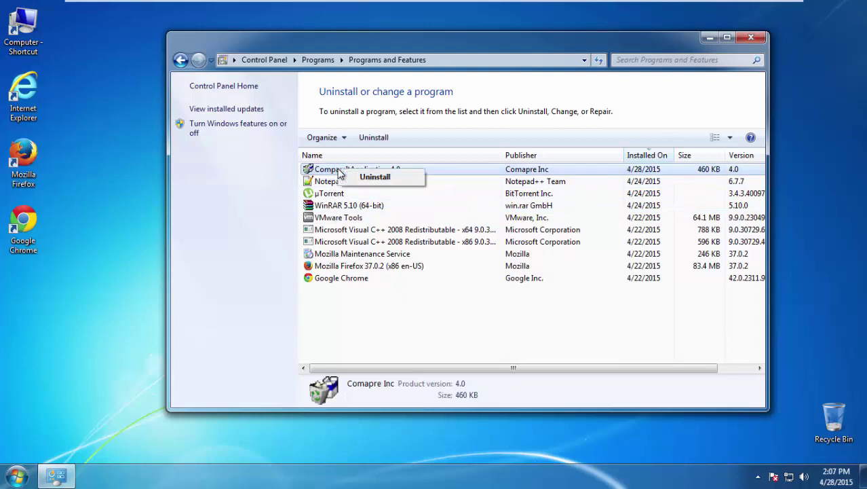
left_click(360, 178)
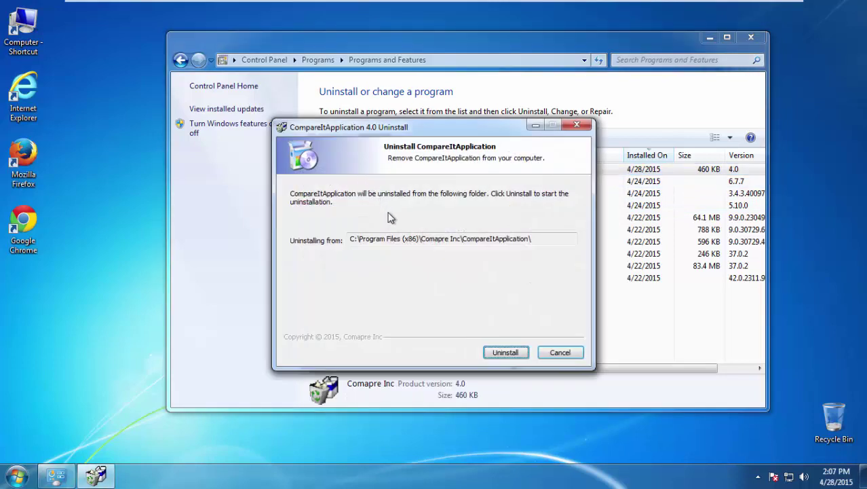
left_click(495, 352)
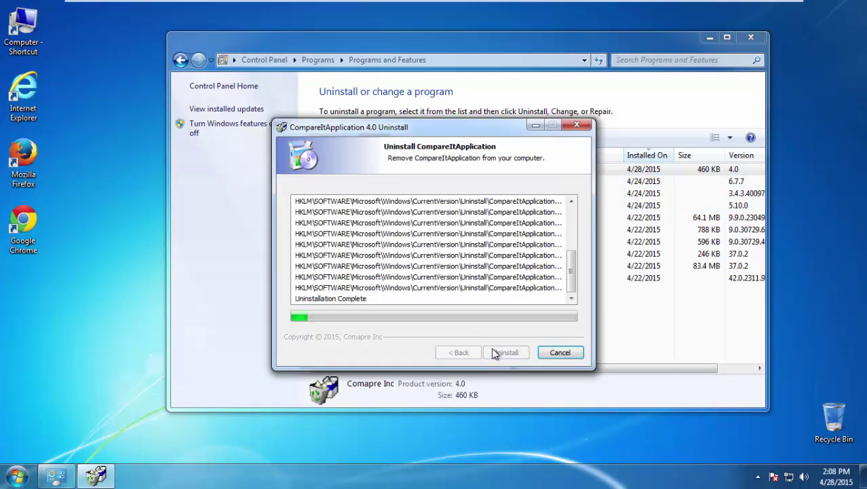
left_click(495, 352)
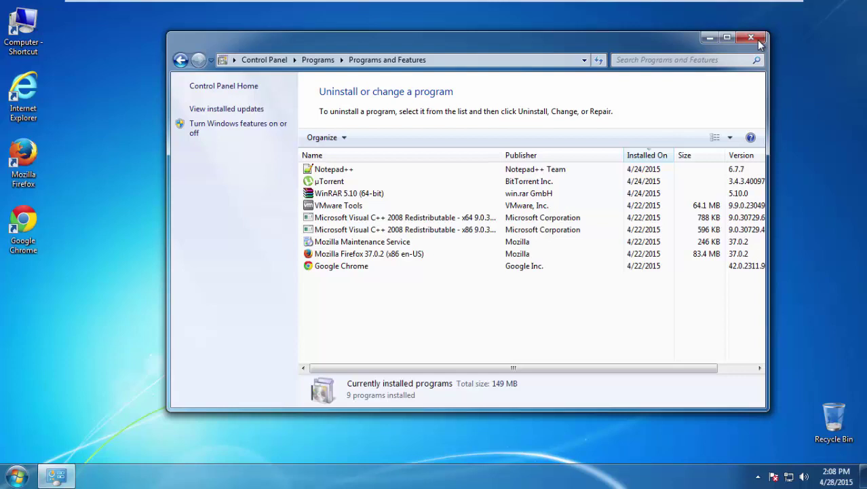
left_click(751, 38)
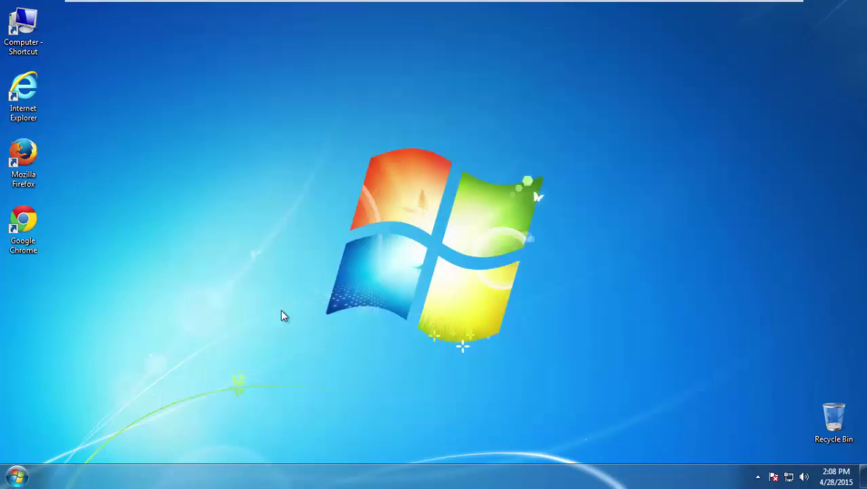
Restart the computer and boot Windows 7 into Safe Mode from the Advanced Boot Options
left_click(16, 477)
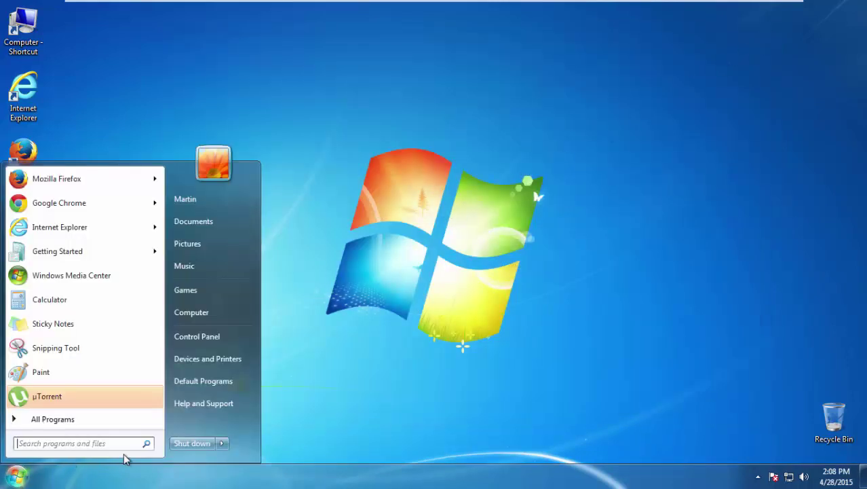
left_click(224, 443)
left_click(258, 427)
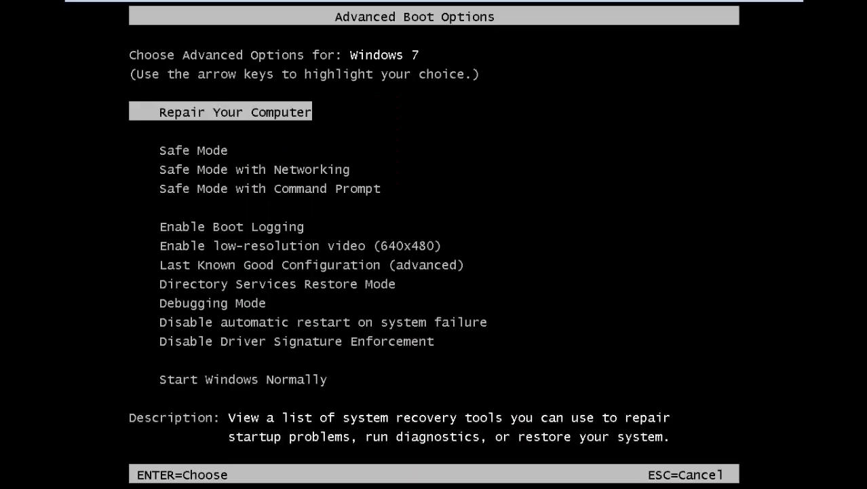
key("Down")
key("Return")
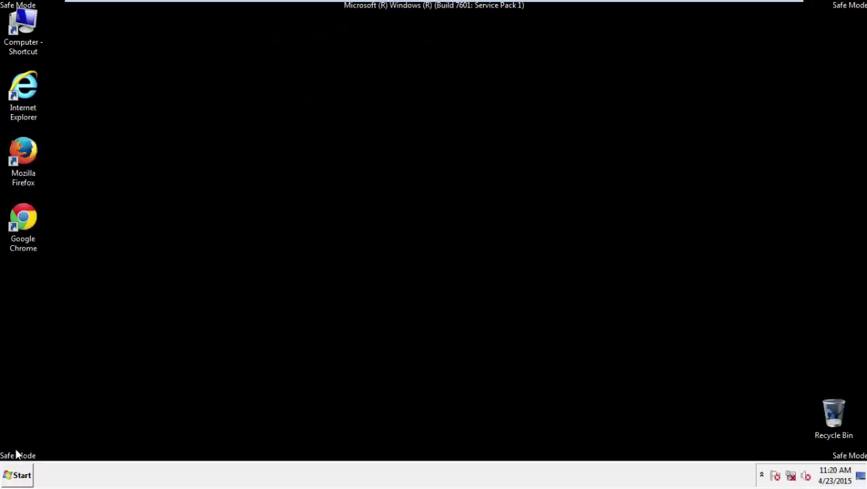
Find and launch the Registry Editor by searching for regedit
left_click(16, 475)
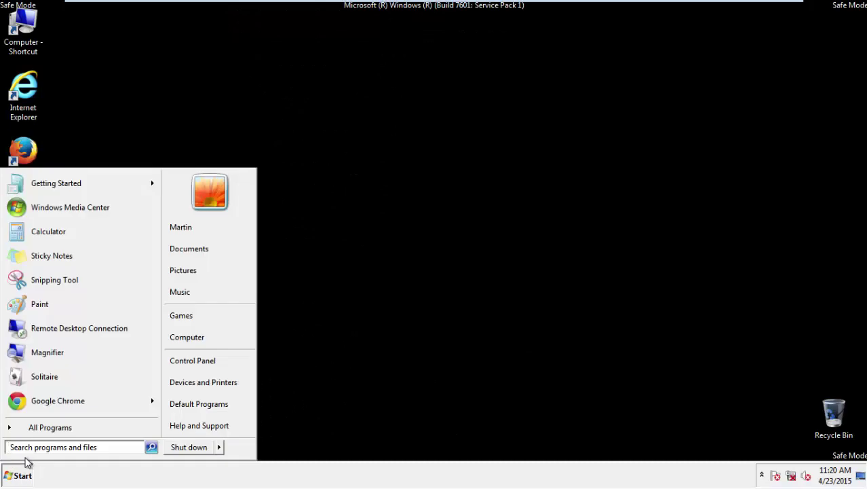
type("r")
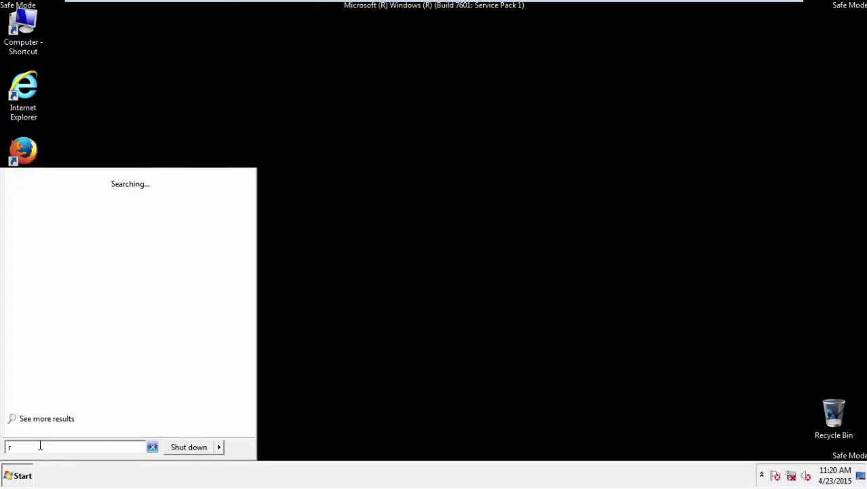
type("egedit")
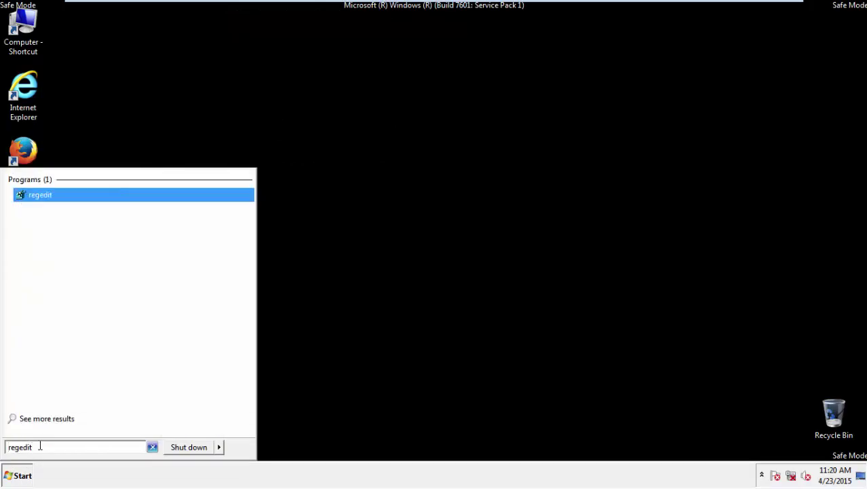
key("Return")
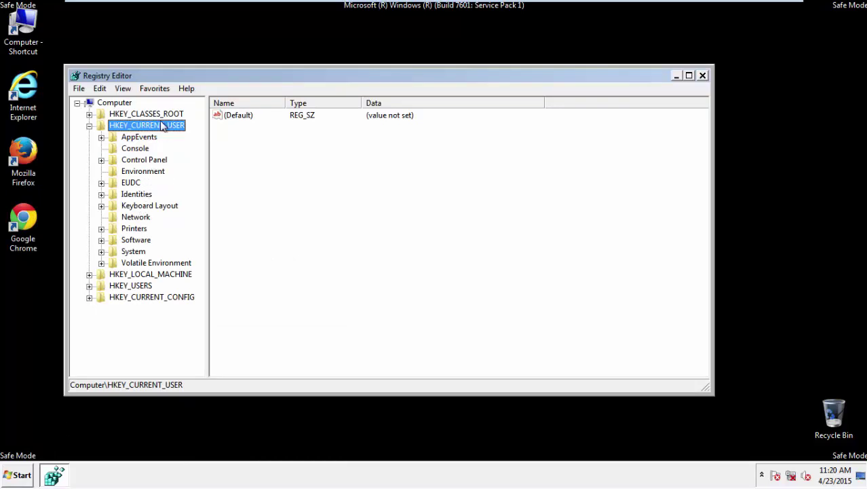
Go to the registry key HKEY_CURRENT_USER\Software\Microsoft\Internet Explorer\Main
left_click(89, 126)
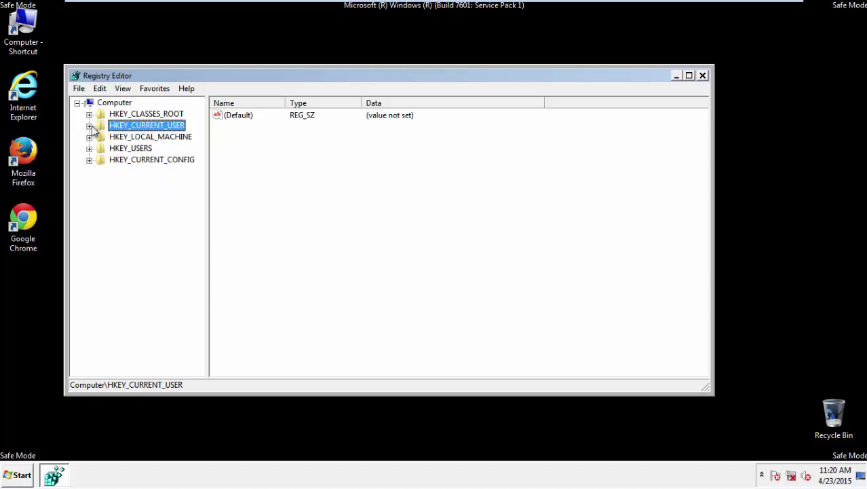
double_click(143, 126)
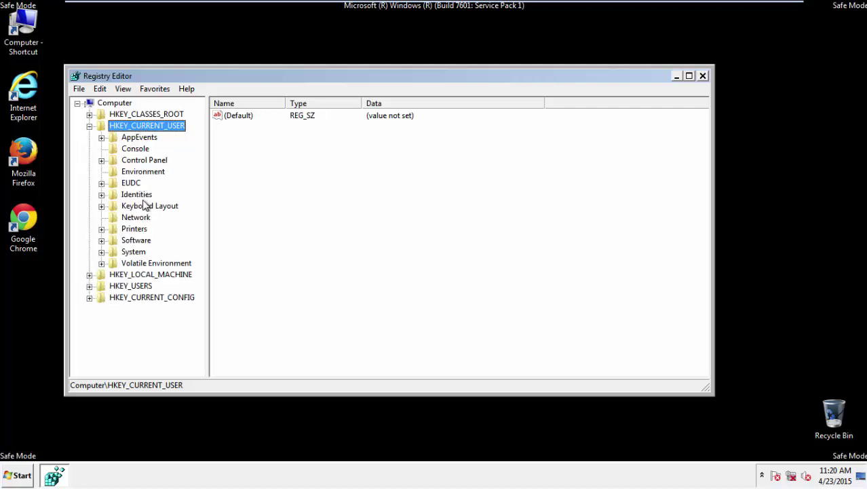
double_click(136, 241)
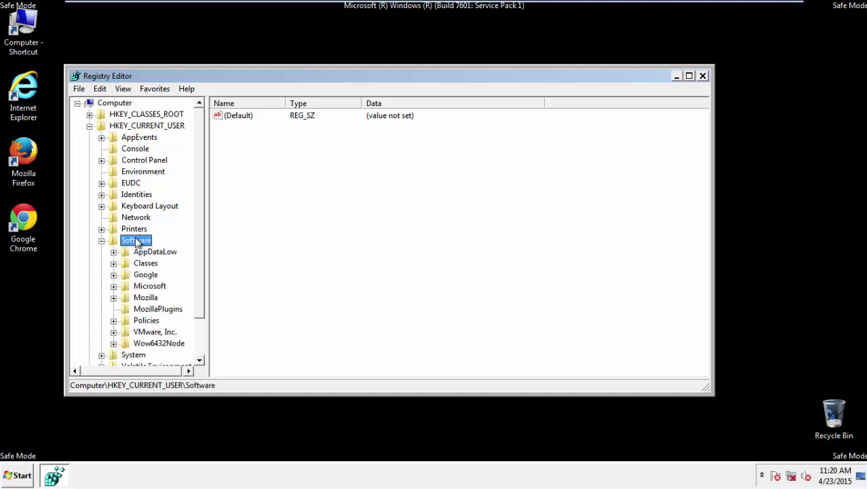
double_click(144, 287)
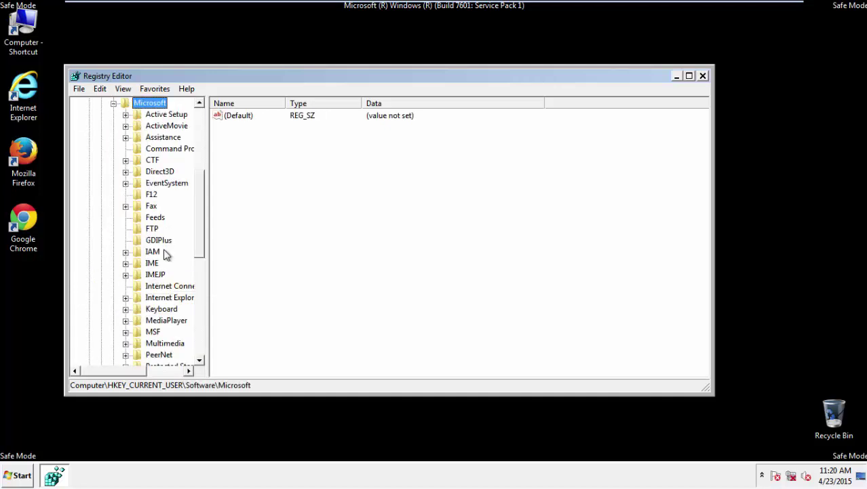
double_click(161, 298)
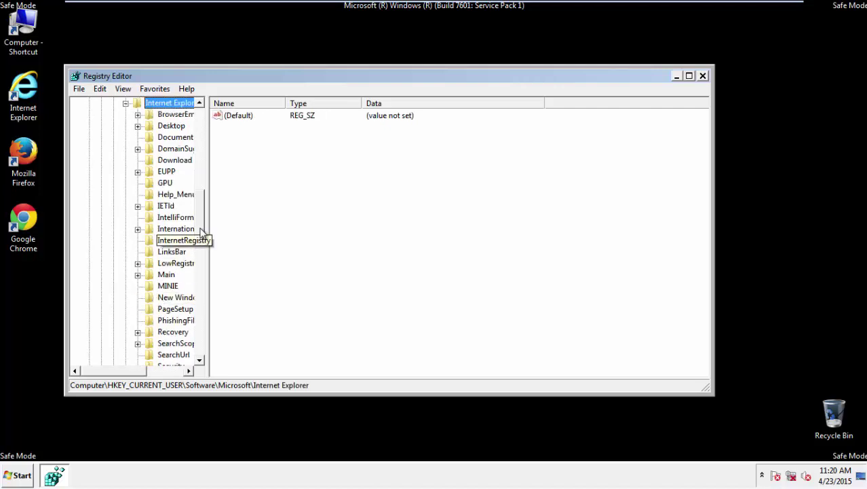
scroll(200, 238, "down", 2)
double_click(166, 207)
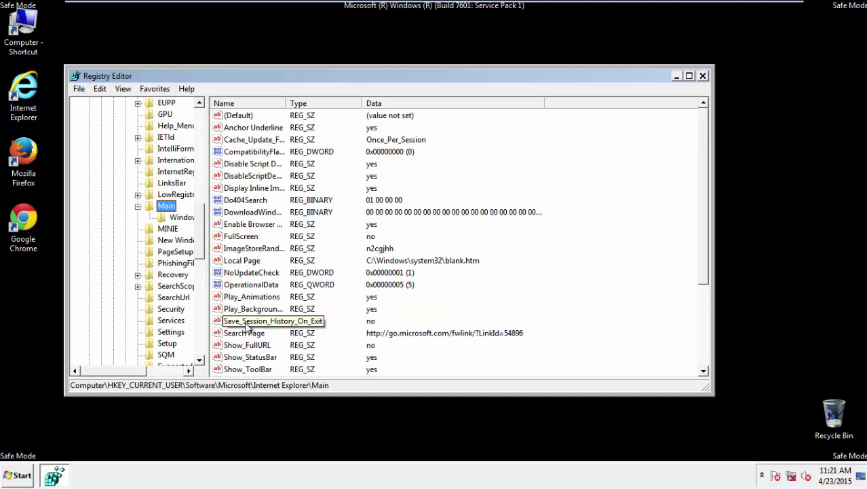
Permanently delete the Start Page value from Internet Explorer's Main key and close the Registry Editor
scroll(248, 326, "down", 3)
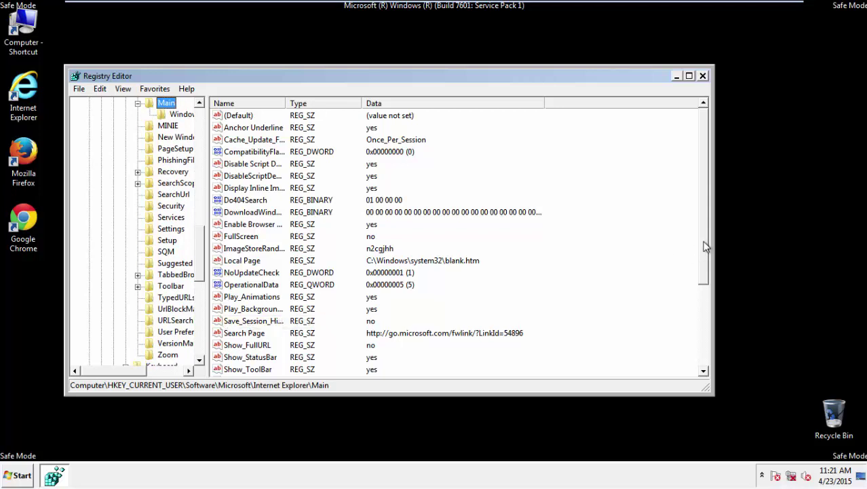
left_click_drag(705, 246, 699, 325)
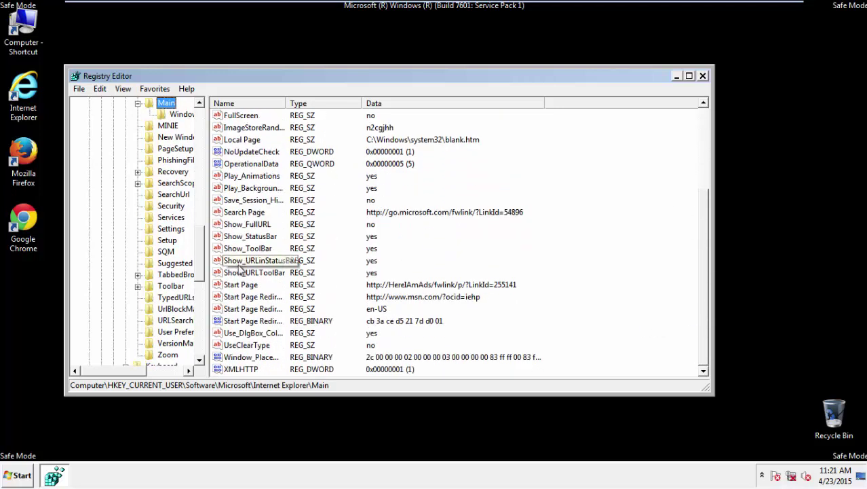
left_click(247, 284)
right_click(231, 287)
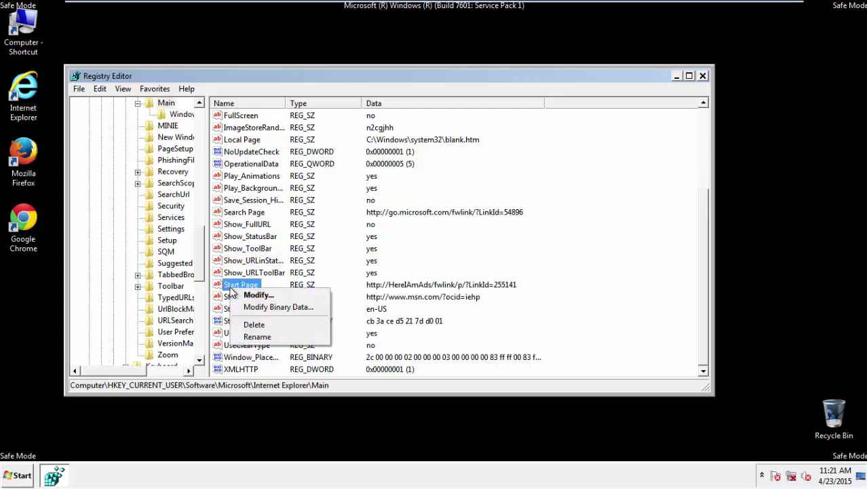
left_click(254, 325)
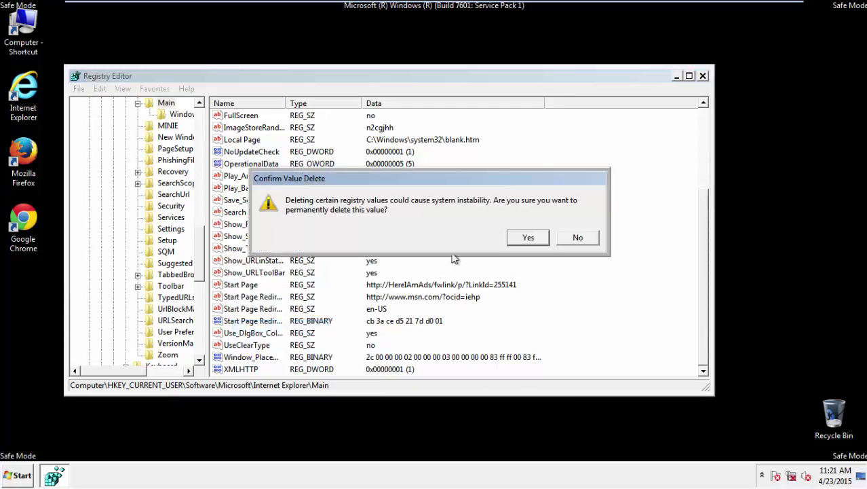
left_click(524, 238)
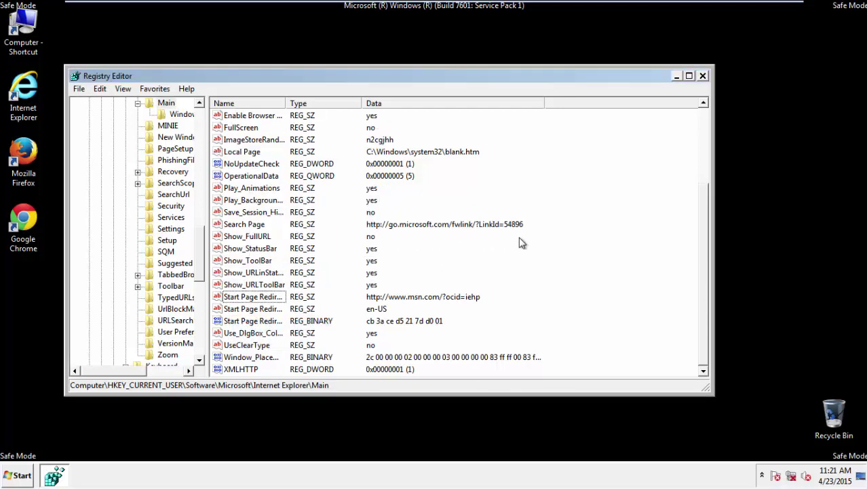
left_click(703, 77)
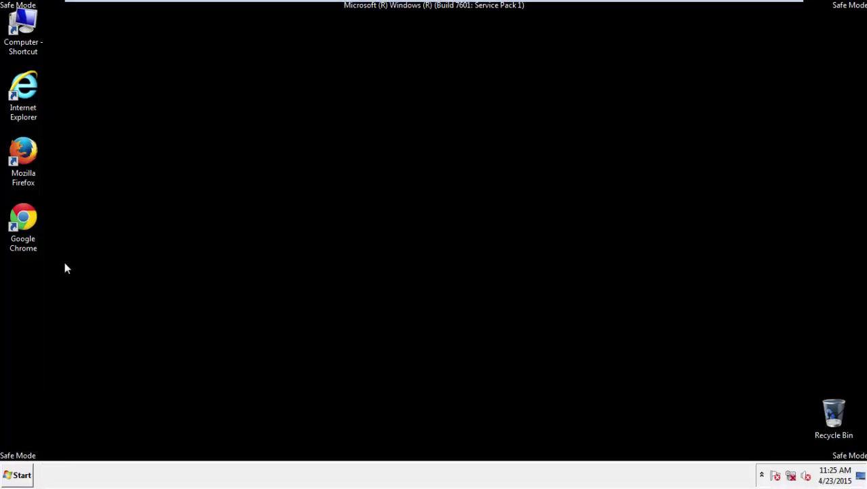
Switch to Mozilla Firefox and decline making it the default browser
left_click(30, 158)
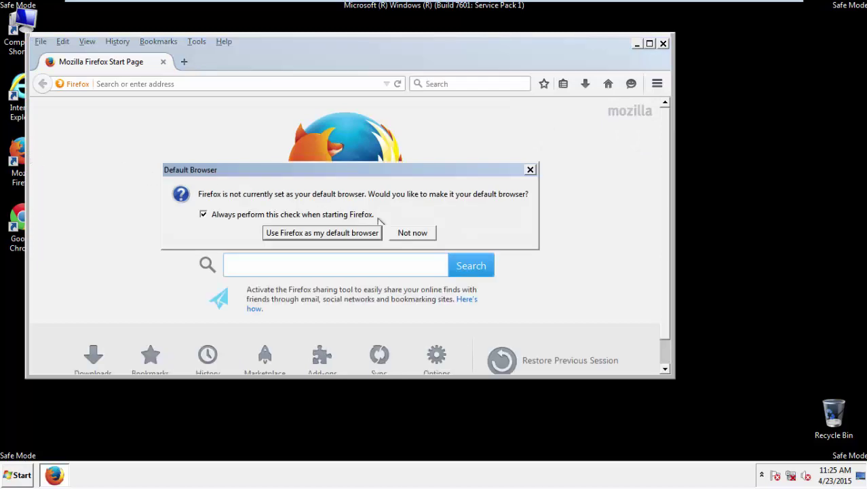
left_click(422, 233)
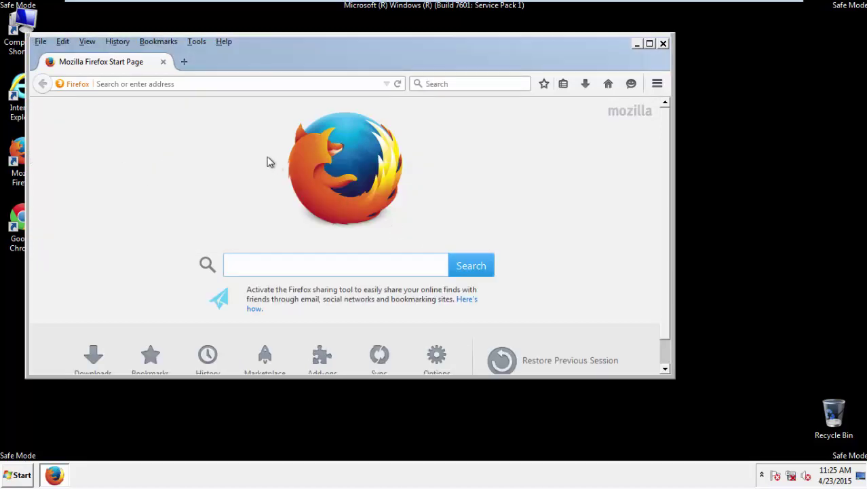
Hide the Firefox menu bar and show it again
right_click(266, 53)
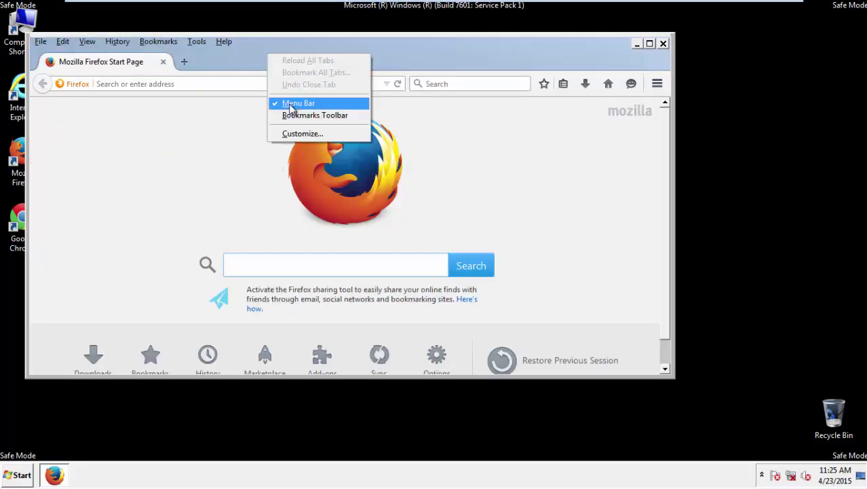
left_click(291, 109)
right_click(272, 56)
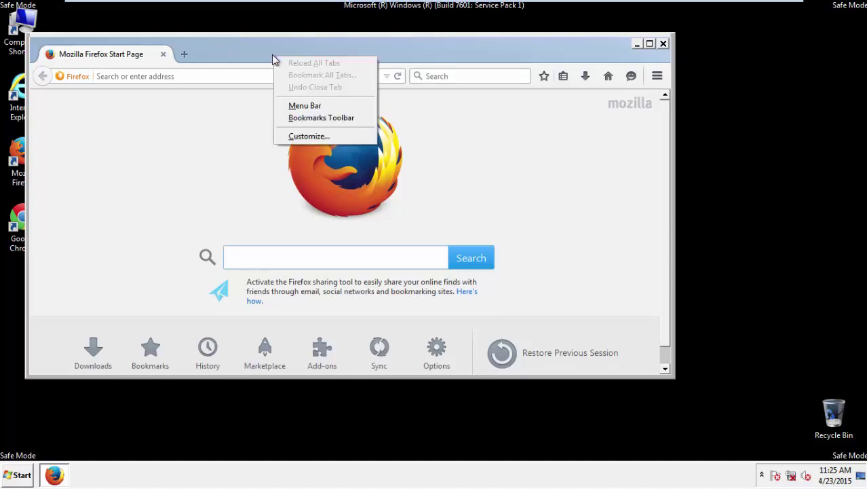
left_click(292, 107)
Clear all Firefox history for the time range Everything, keeping Offline Website Data and Site Preferences among the data to clear
left_click(124, 45)
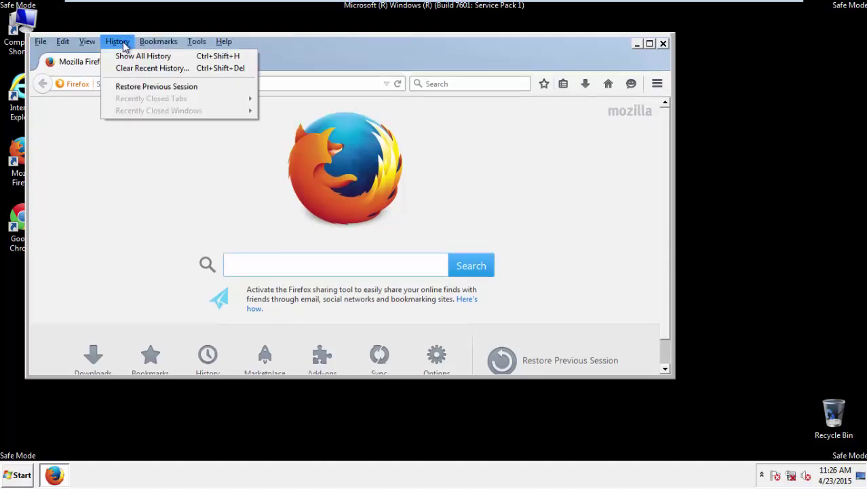
left_click(131, 68)
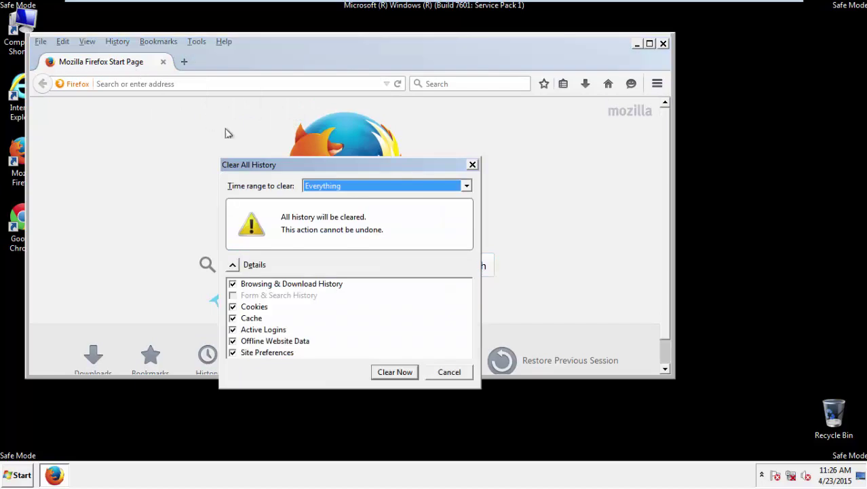
left_click(309, 187)
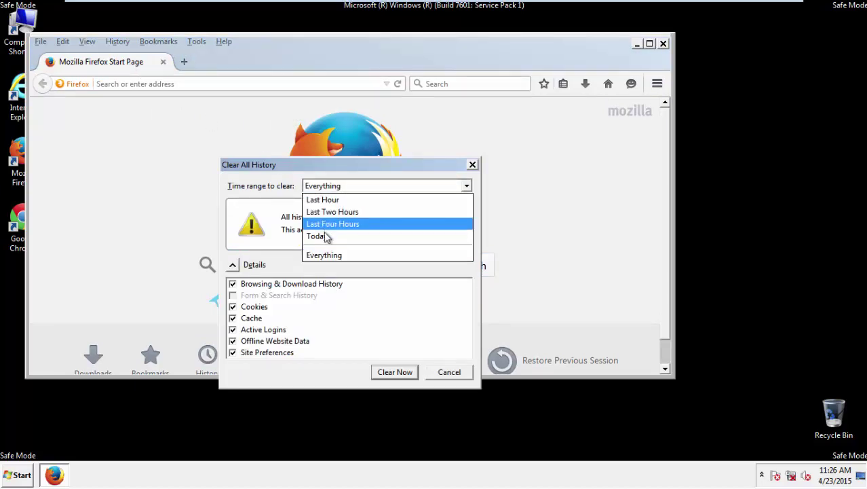
left_click(329, 255)
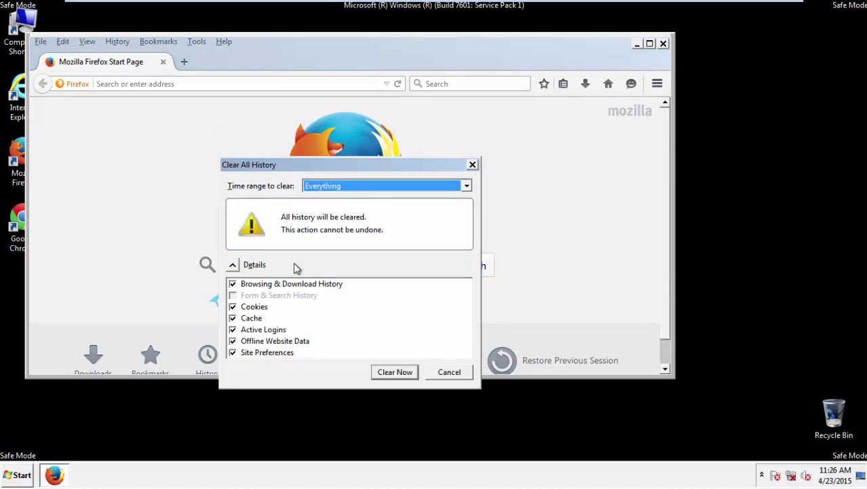
left_click(232, 340)
left_click(232, 341)
left_click(234, 353)
left_click(234, 353)
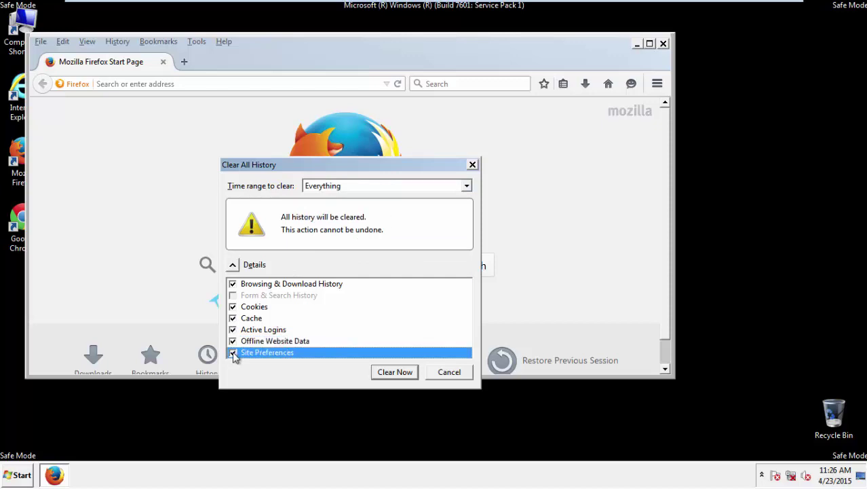
left_click(393, 372)
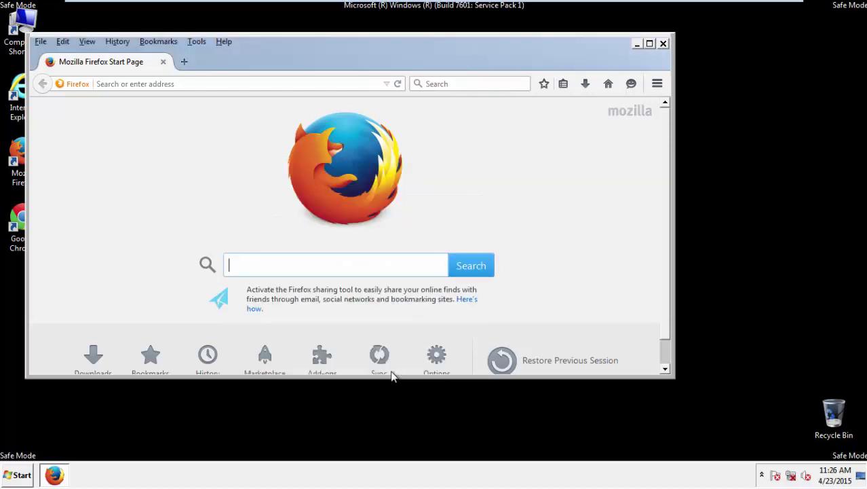
Refresh Firefox from its Troubleshooting Information page, finish the import, decline making it the default browser and close it
left_click(224, 41)
left_click(253, 105)
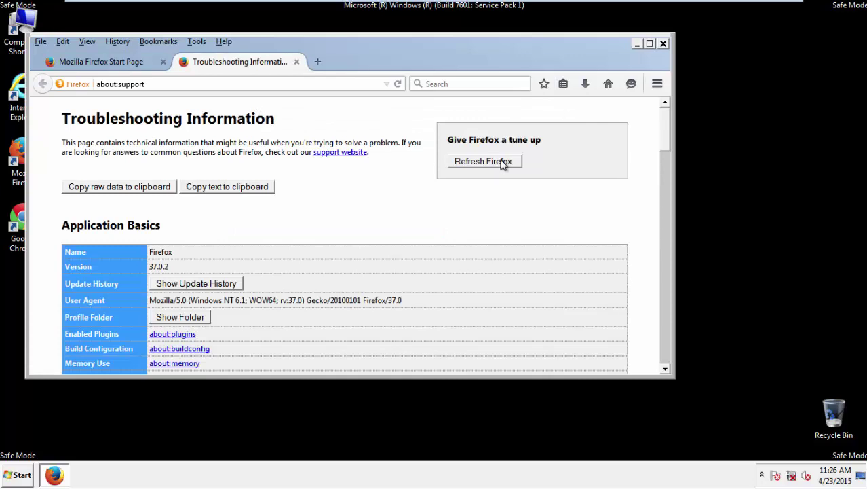
left_click(503, 165)
left_click(352, 235)
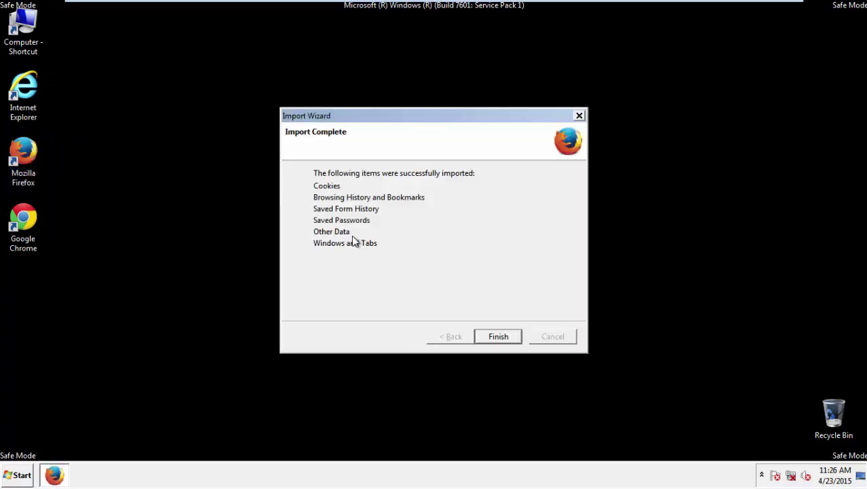
left_click(499, 337)
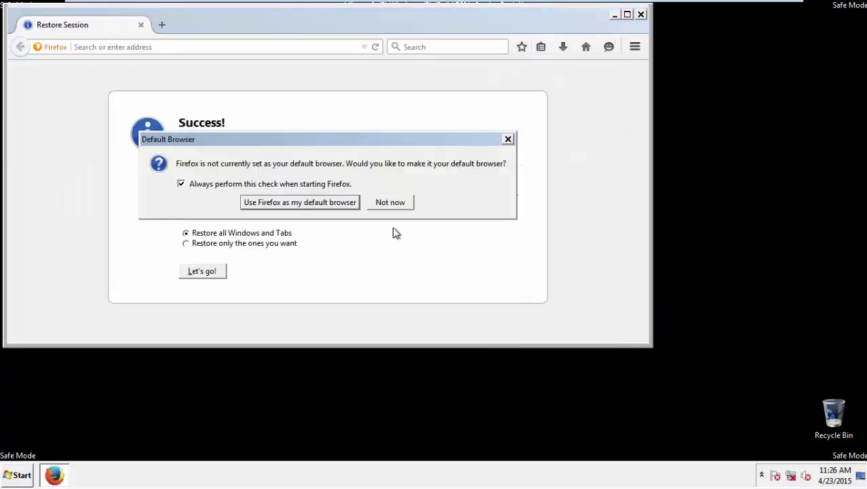
left_click(391, 202)
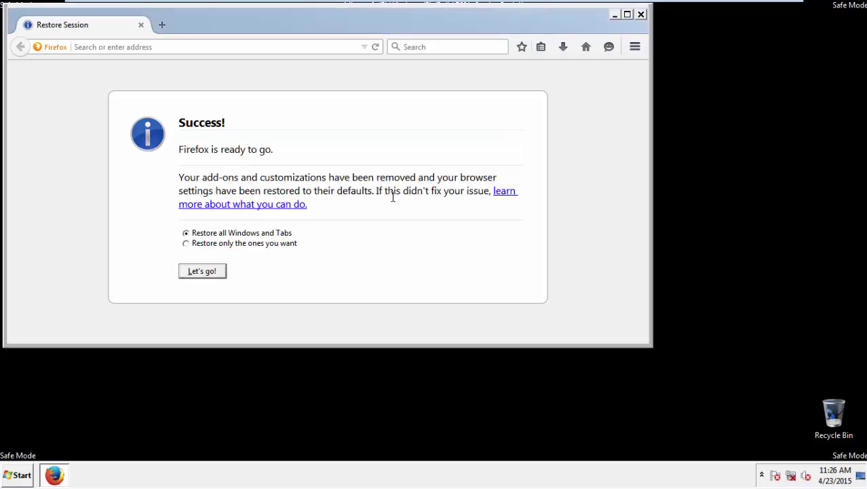
left_click(641, 15)
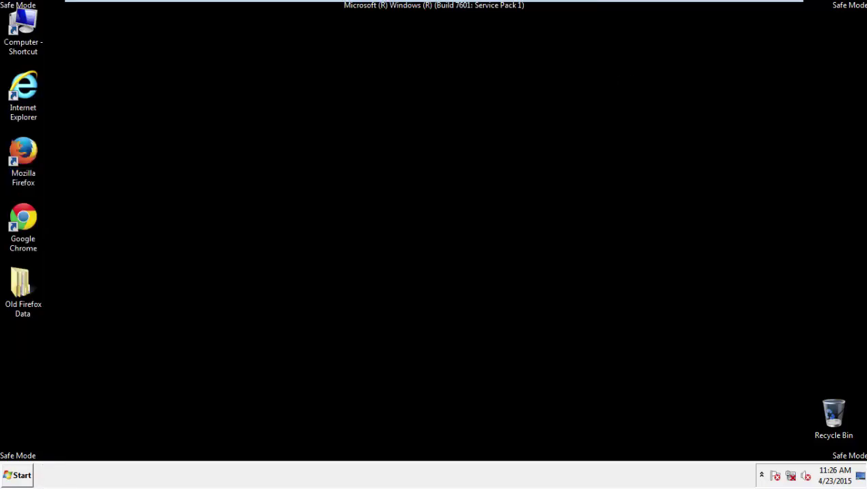
Switch to Google Chrome, permanently dismiss its default-browser prompt and open the browsing history page
double_click(22, 217)
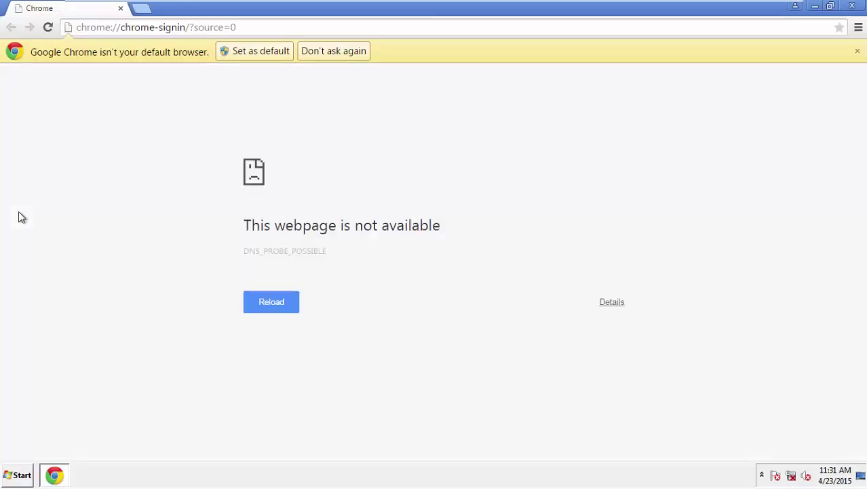
left_click(349, 55)
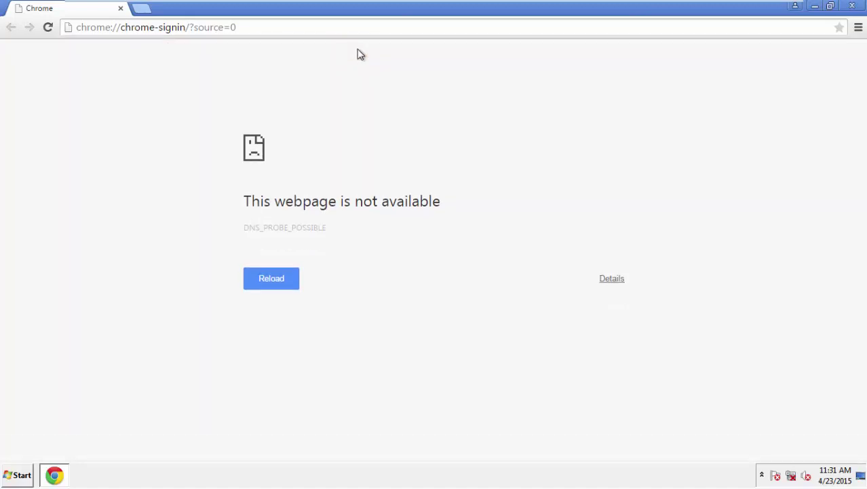
left_click(858, 29)
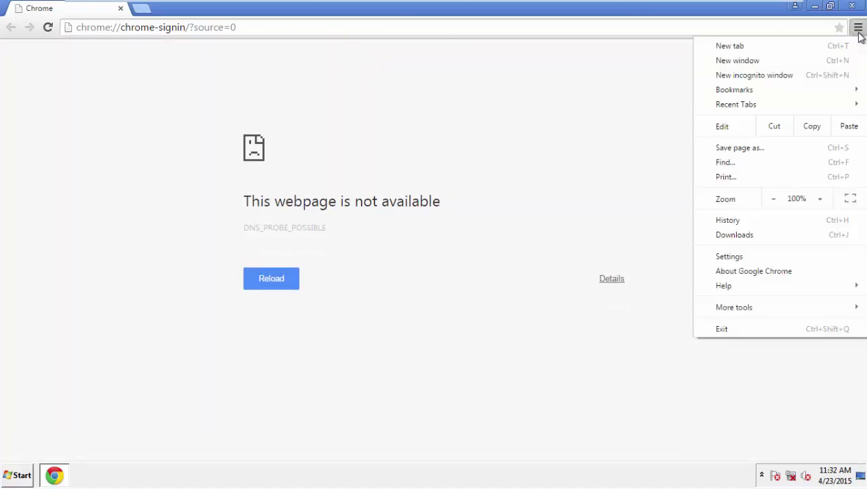
left_click(726, 255)
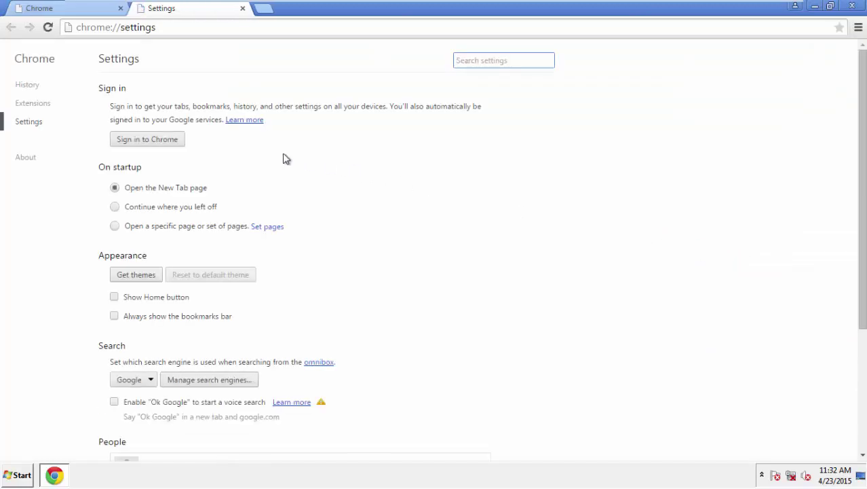
left_click(30, 86)
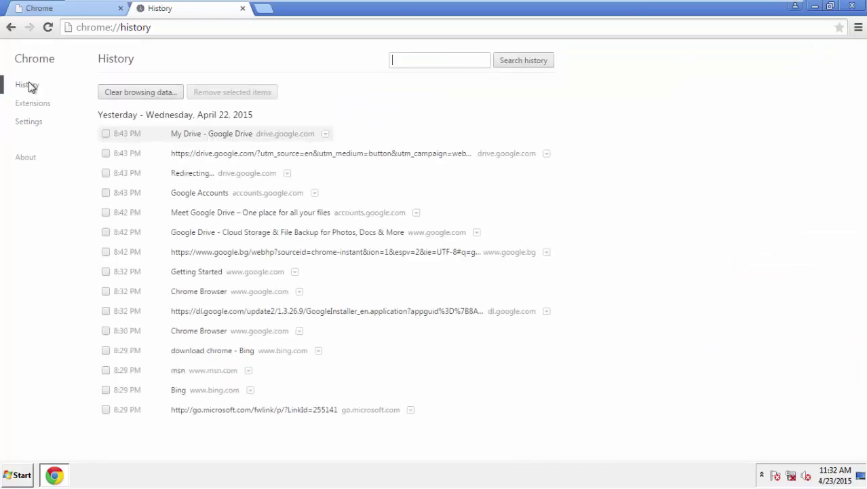
Clear Chrome's browsing data from the beginning of time, additionally including autofill form data and hosted app data
left_click(131, 93)
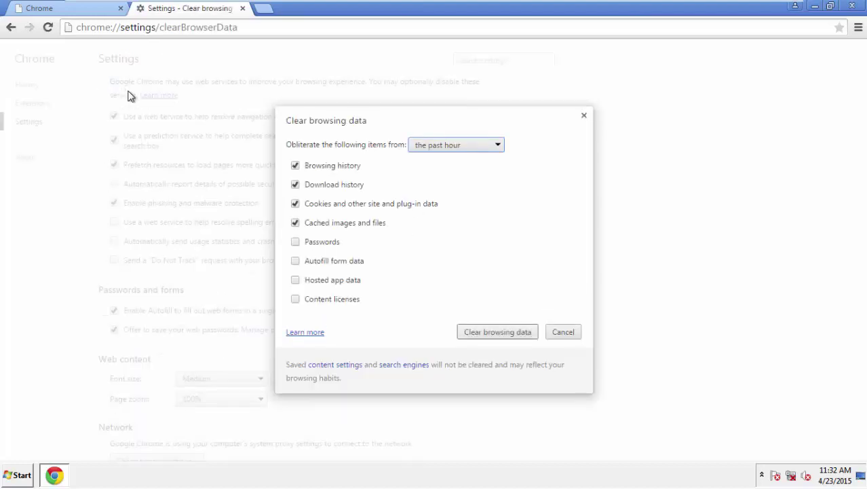
left_click(436, 144)
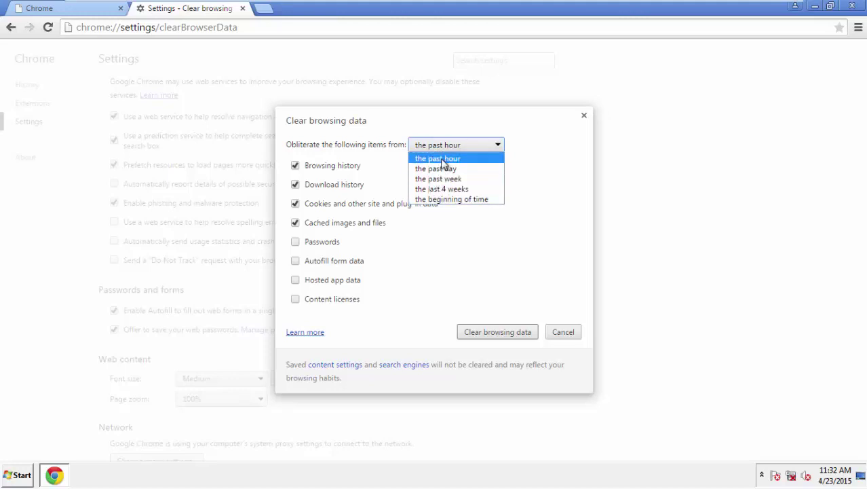
left_click(434, 199)
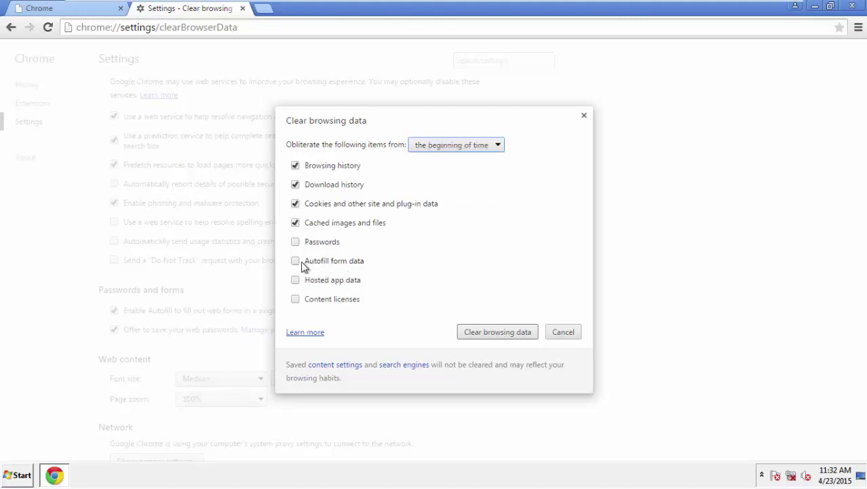
left_click(299, 262)
left_click(296, 281)
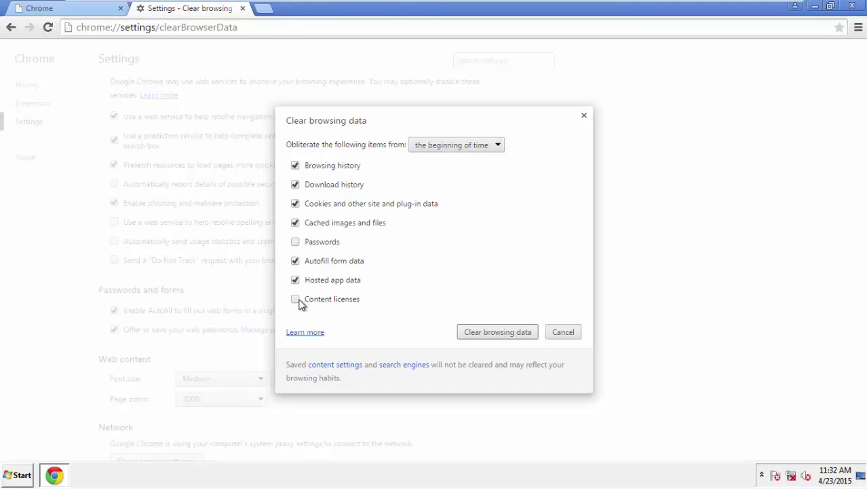
left_click(483, 332)
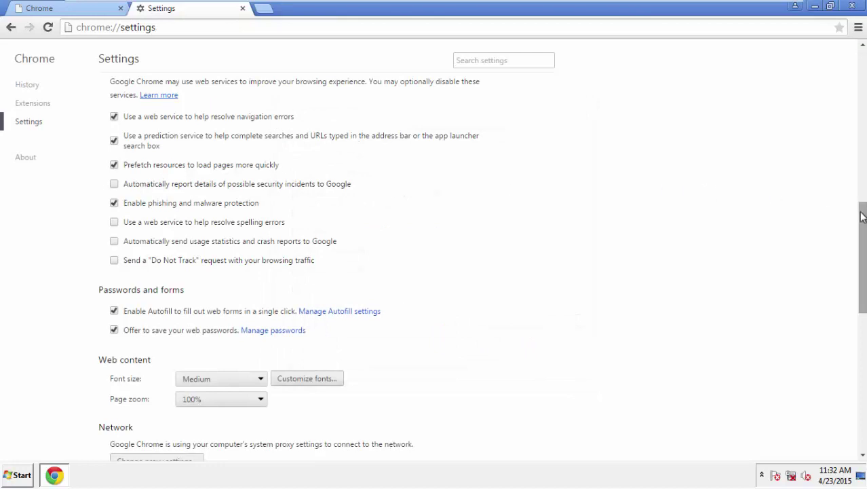
Reset Chrome's settings to their original defaults and close the browser
left_click_drag(862, 215, 859, 374)
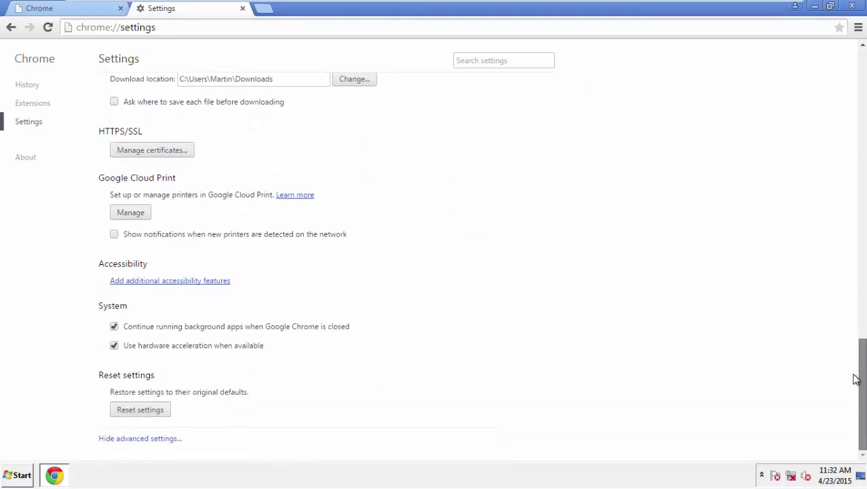
left_click(165, 415)
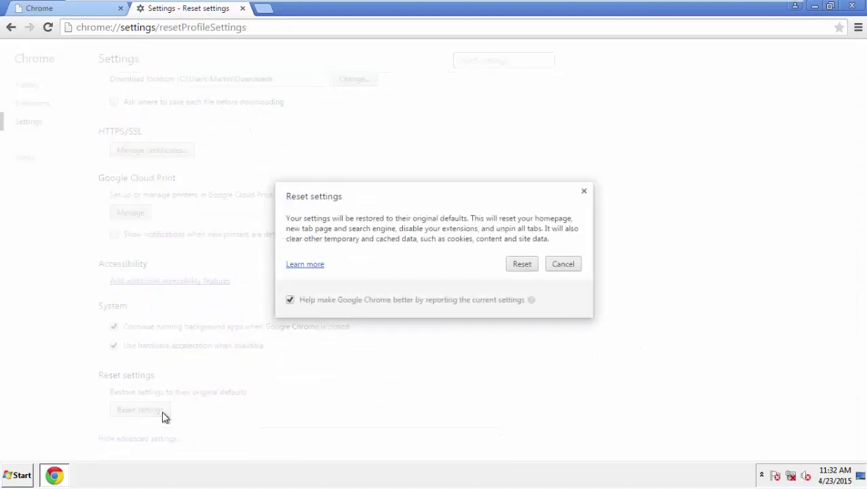
left_click(522, 265)
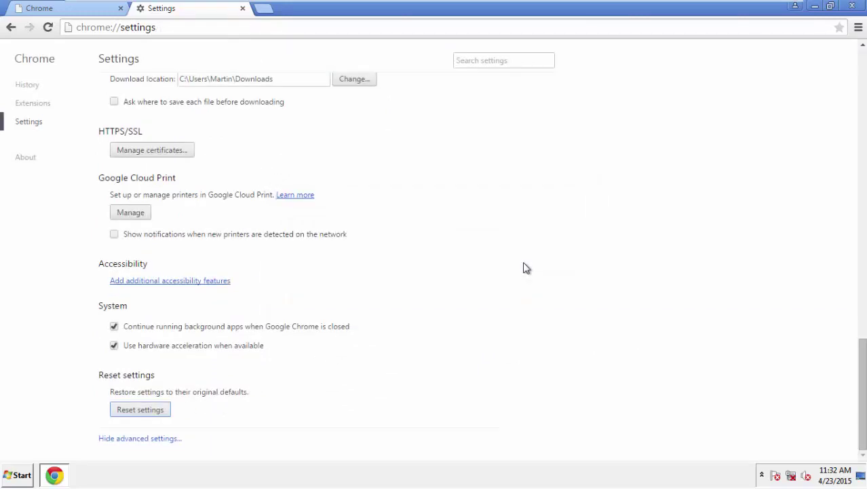
left_click(849, 6)
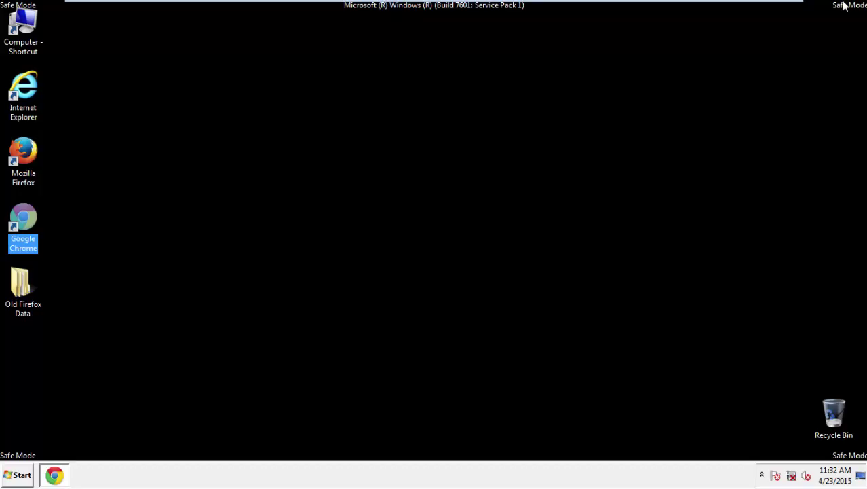
left_click(467, 220)
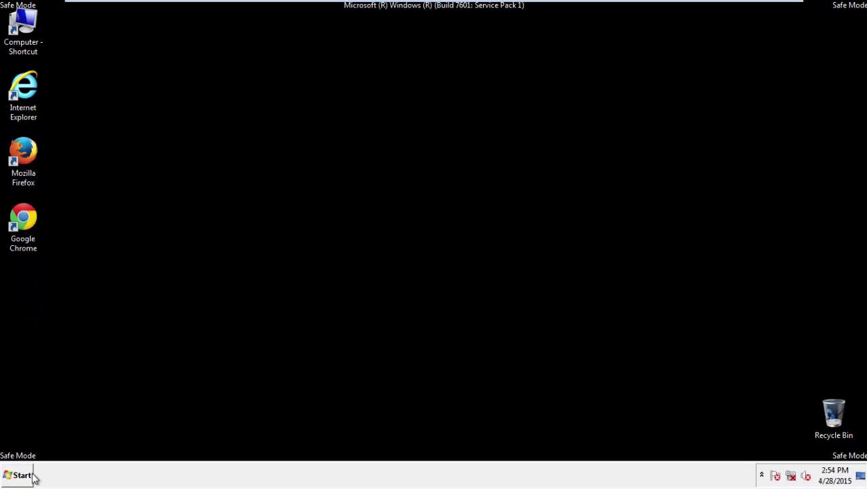
Switch to Mozilla Firefox, remove the CompareItApplication extension with a browser restart, and close Firefox with all its tabs
left_click(27, 158)
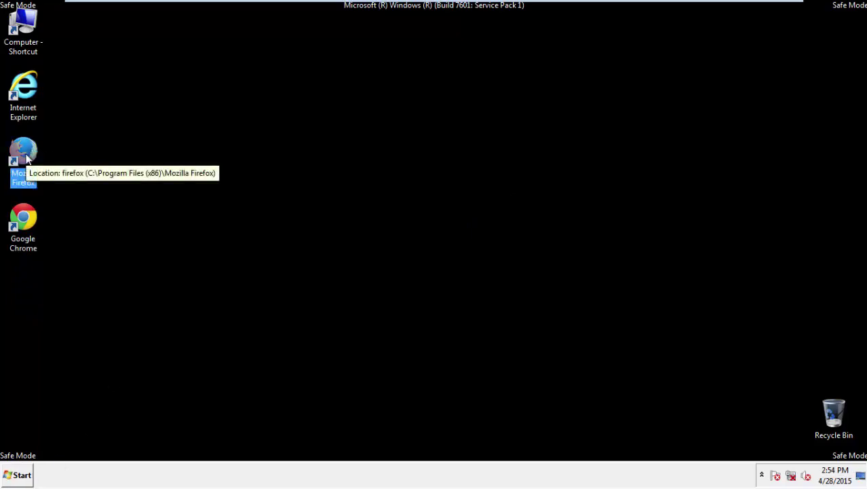
double_click(25, 156)
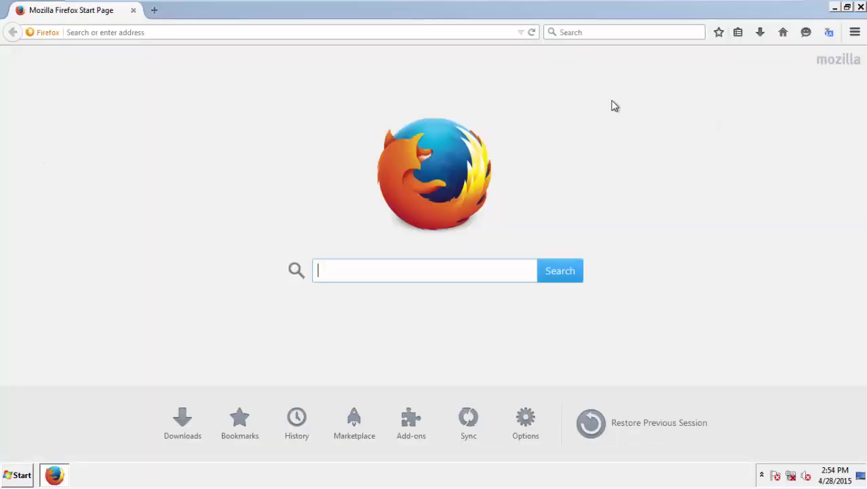
left_click(855, 32)
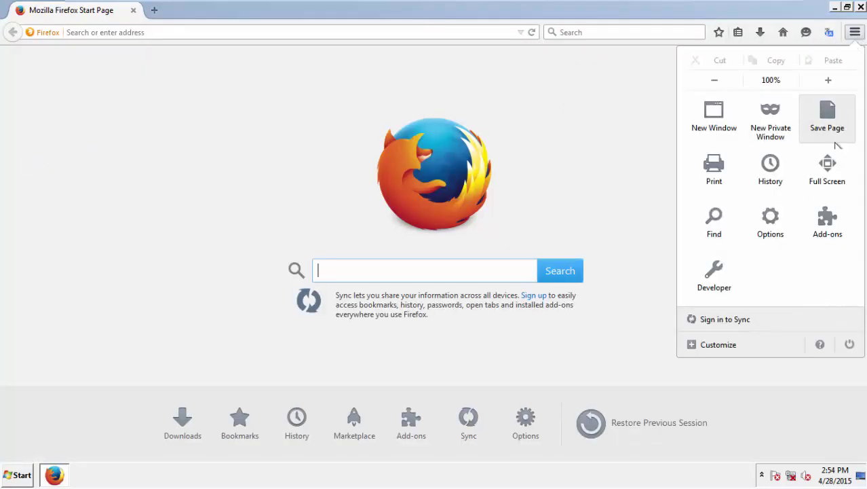
left_click(819, 217)
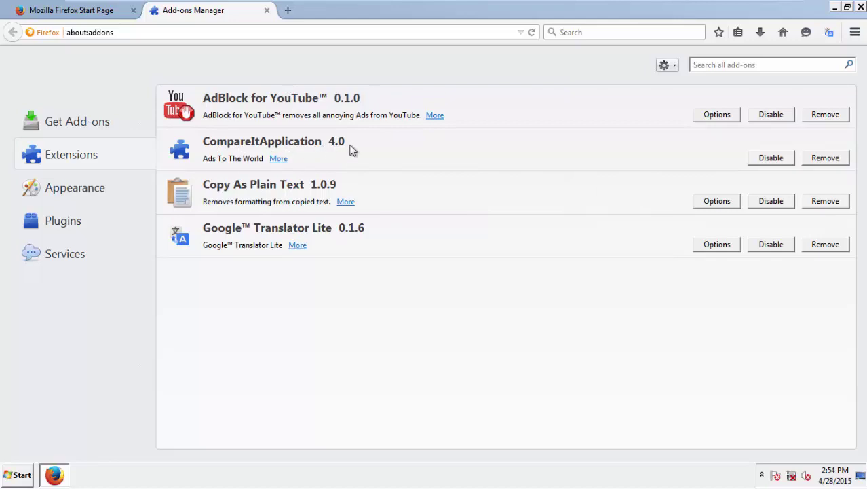
left_click(826, 158)
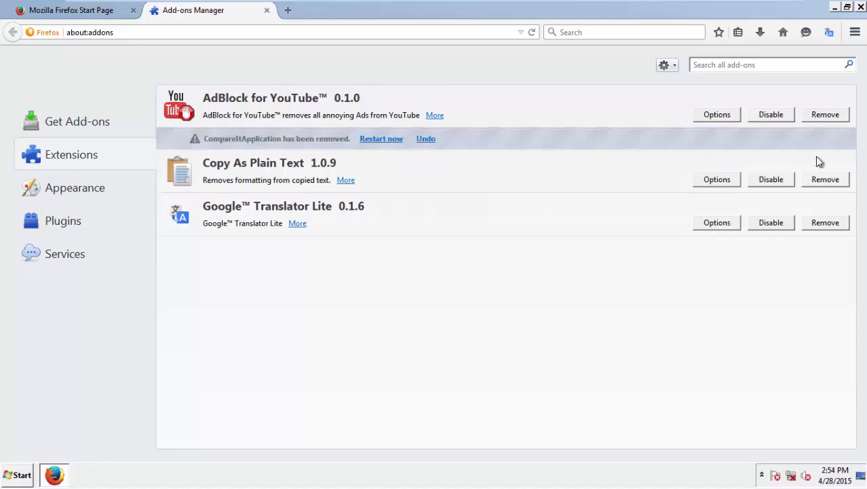
left_click(384, 139)
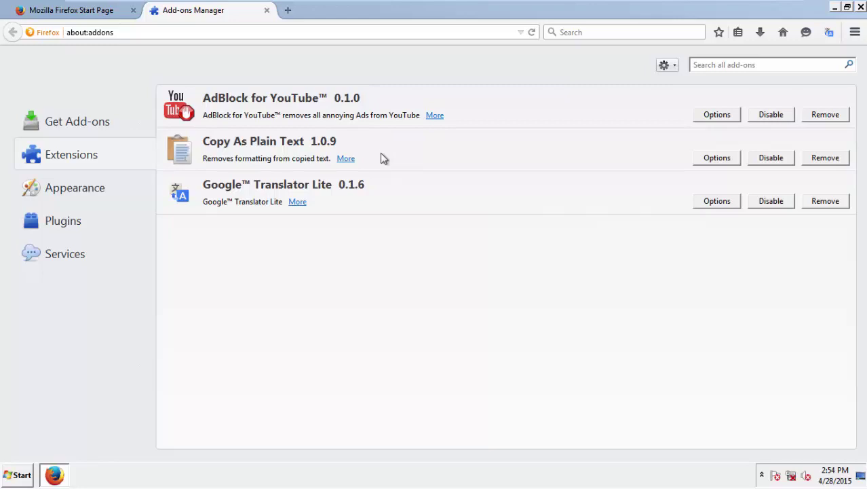
left_click(861, 7)
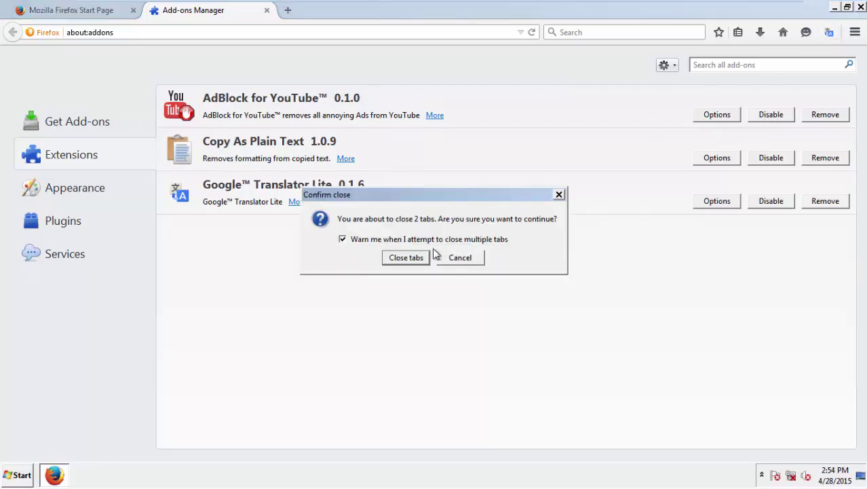
left_click(406, 258)
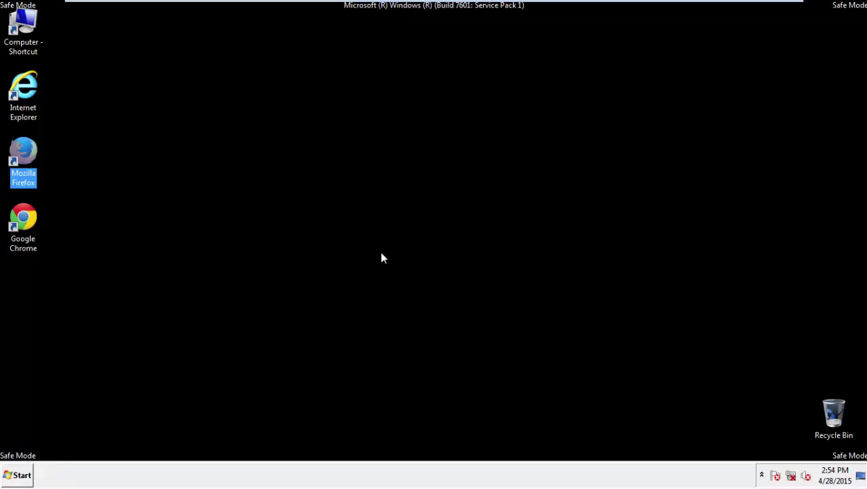
Switch to Google Chrome, remove the CompareItApplication extension and close the browser
left_click(23, 231)
double_click(23, 231)
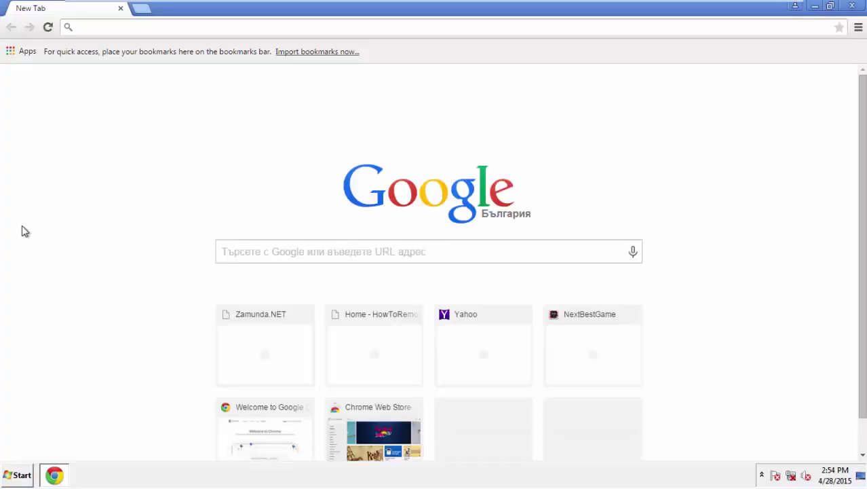
left_click(859, 29)
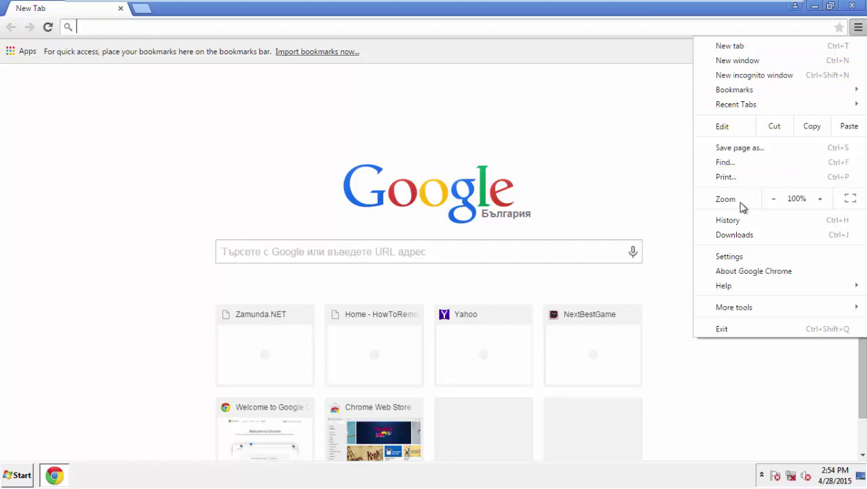
left_click(732, 258)
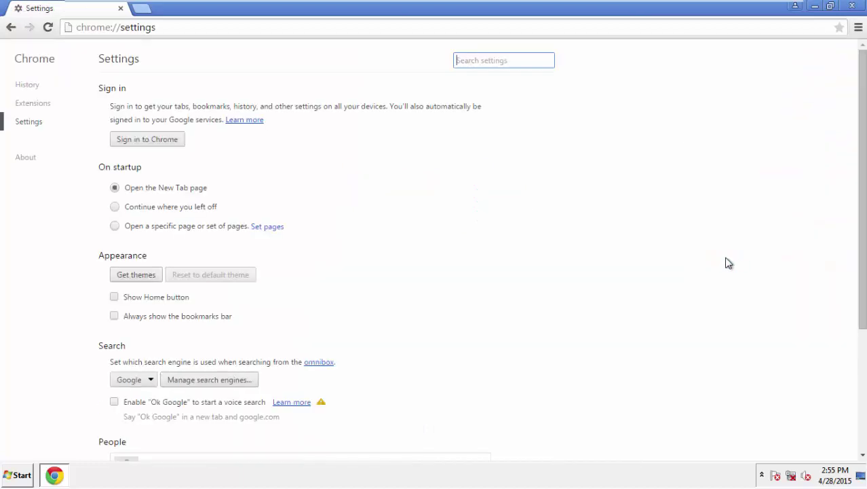
left_click(43, 107)
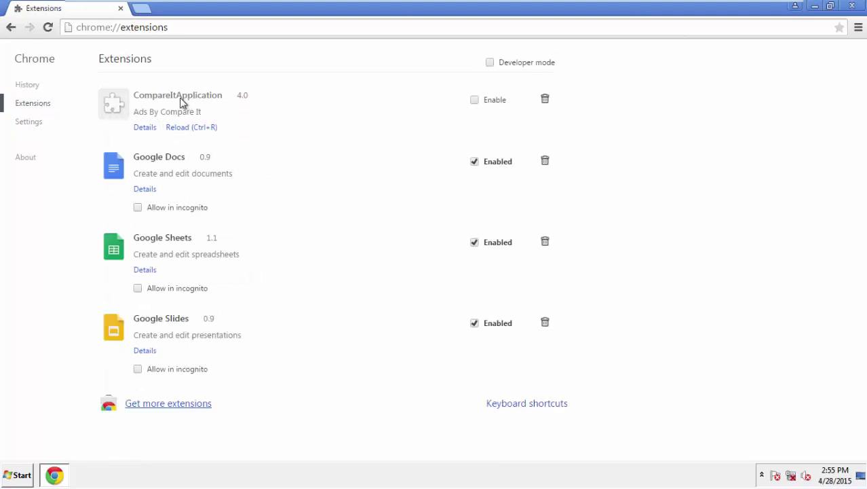
left_click(545, 100)
left_click(457, 140)
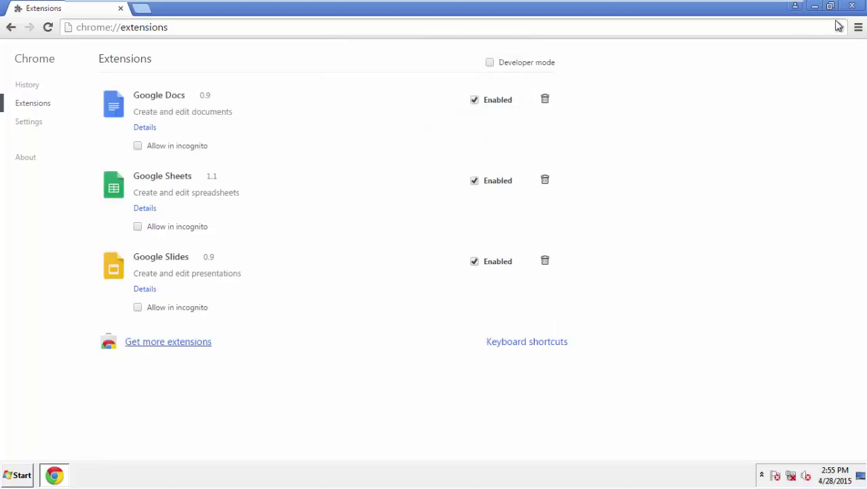
left_click(852, 6)
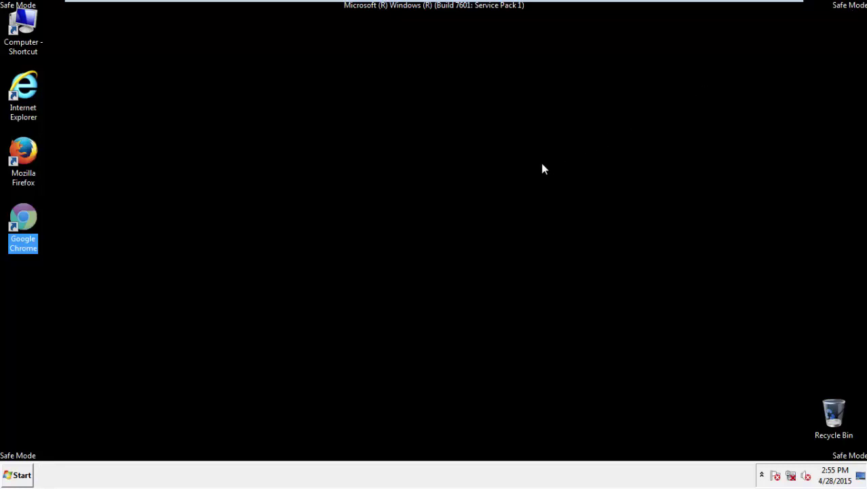
Restart the computer to leave Safe Mode and return to the normal Windows desktop
left_click(269, 251)
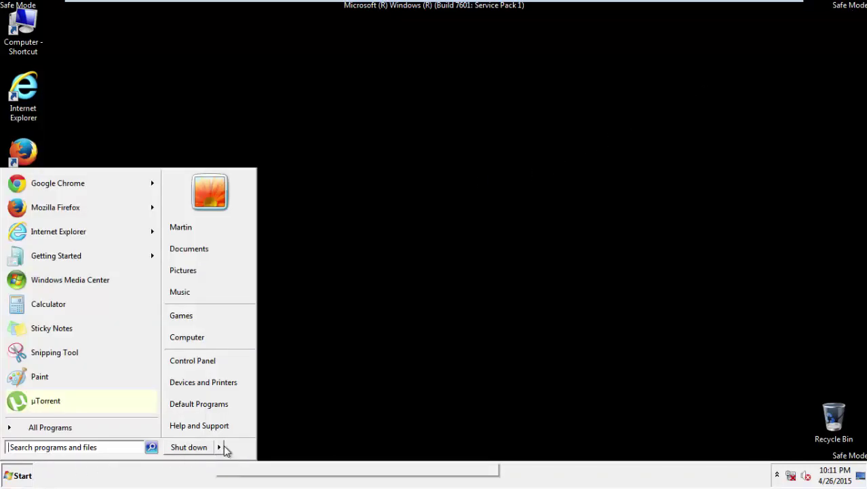
left_click(220, 447)
left_click(241, 450)
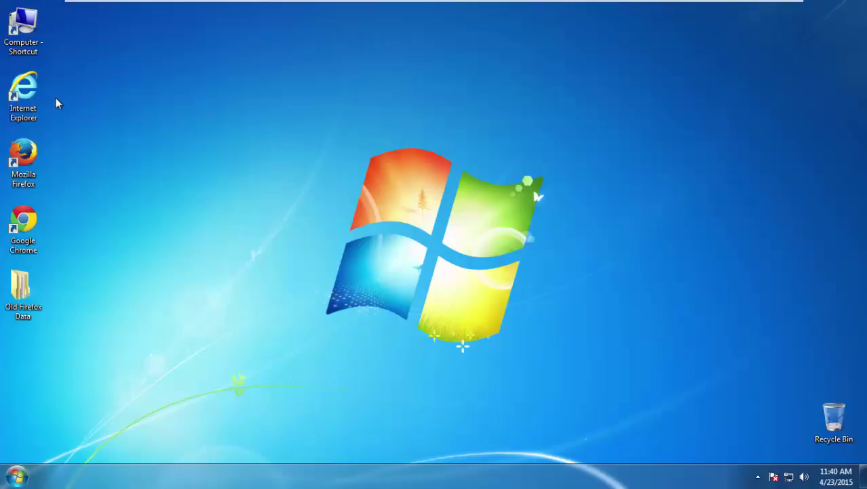
Switch to Internet Explorer, check which start page it loads, and close the browser
double_click(32, 80)
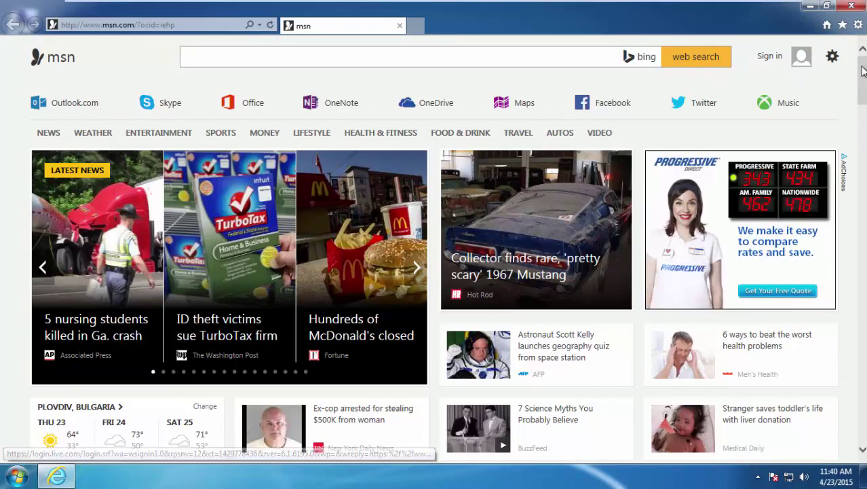
mouse_move(864, 71)
left_mouse_down()
mouse_move(854, 295)
mouse_move(865, 232)
mouse_move(860, 38)
left_mouse_up()
left_click(860, 7)
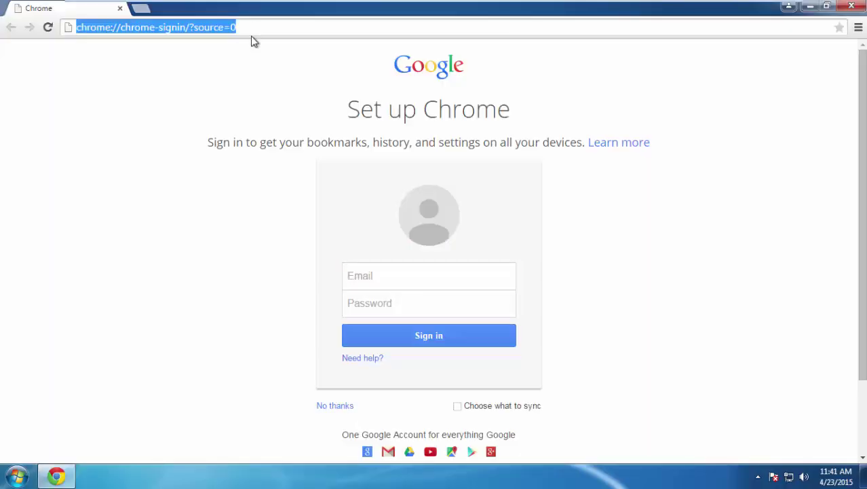
In Google Chrome, go to howtoremove.guide and open the PC Optimization Tips article from its tips section
type("howtoremove.guide")
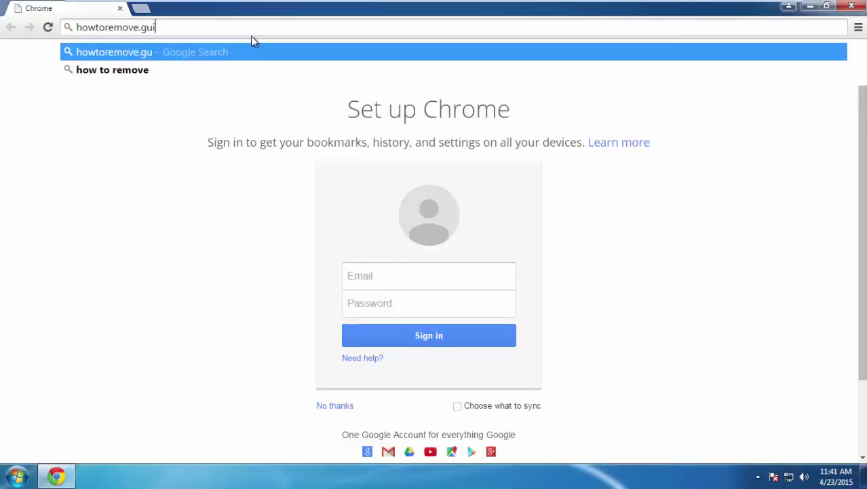
key("Return")
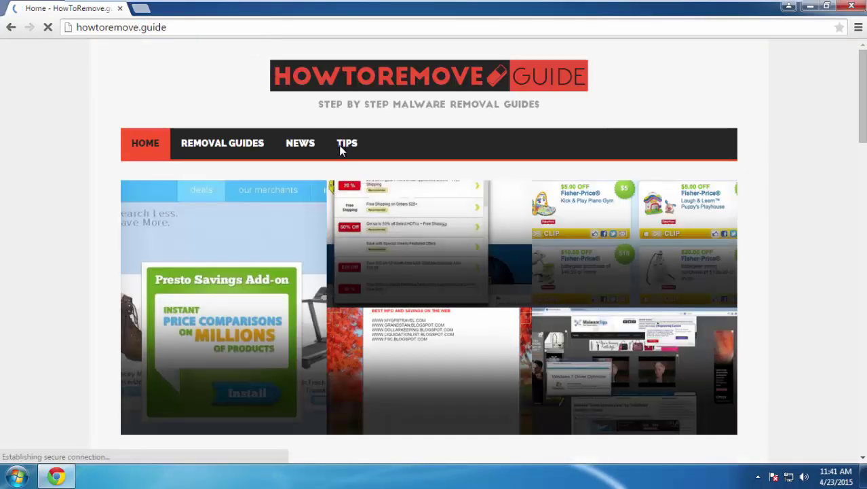
left_click(341, 146)
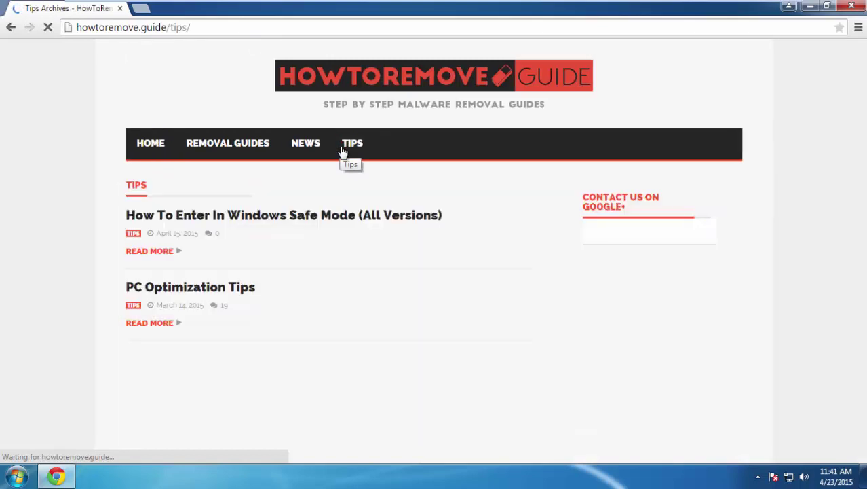
left_click(169, 296)
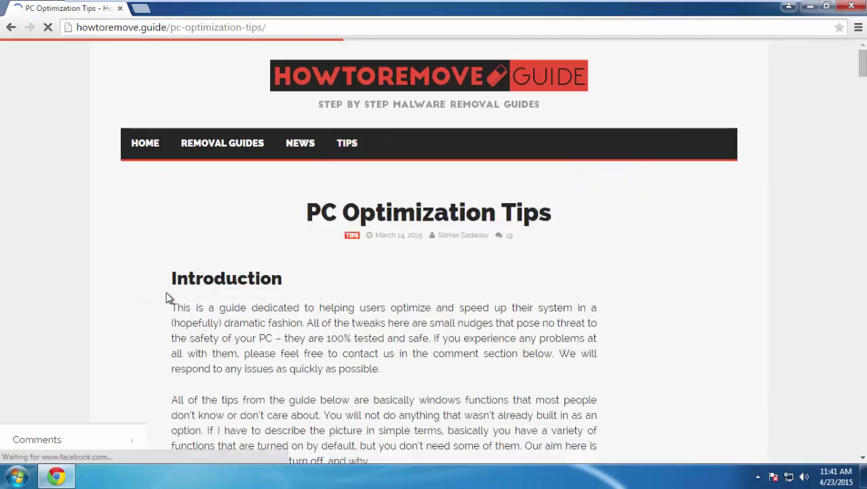
Look through the article's sections from Getting Ready through Tip Number 4
left_click(52, 229)
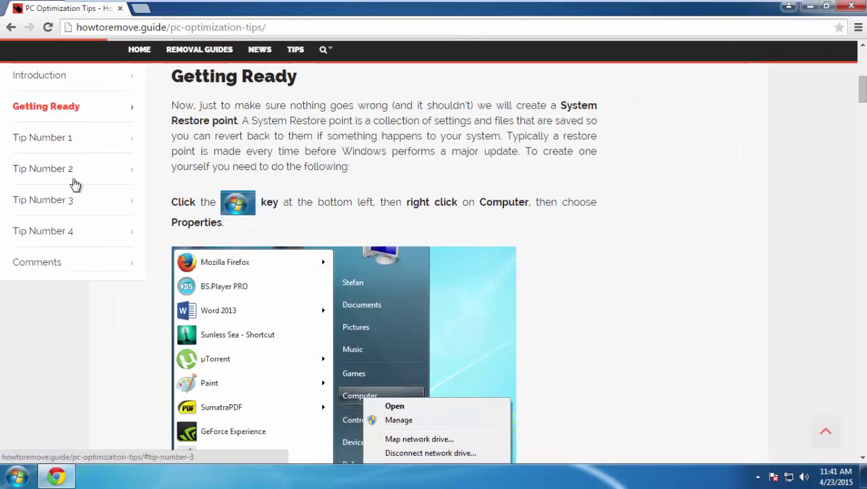
left_click(58, 141)
left_click(52, 170)
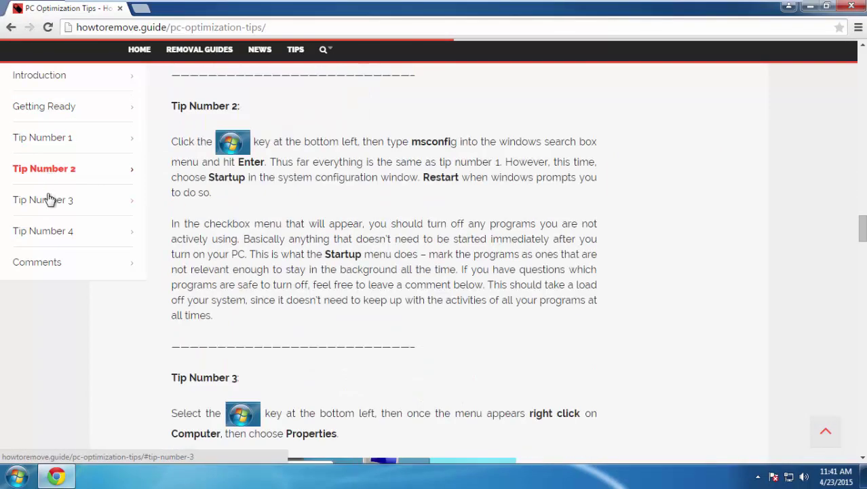
left_click(50, 200)
left_click(47, 231)
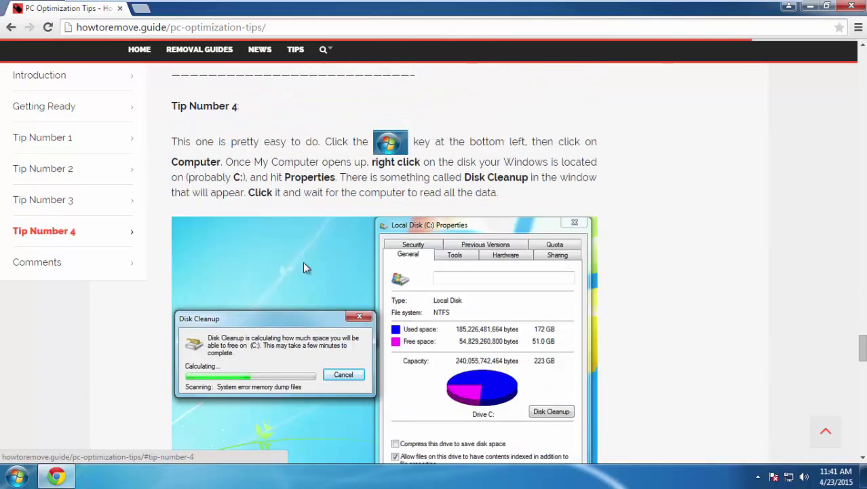